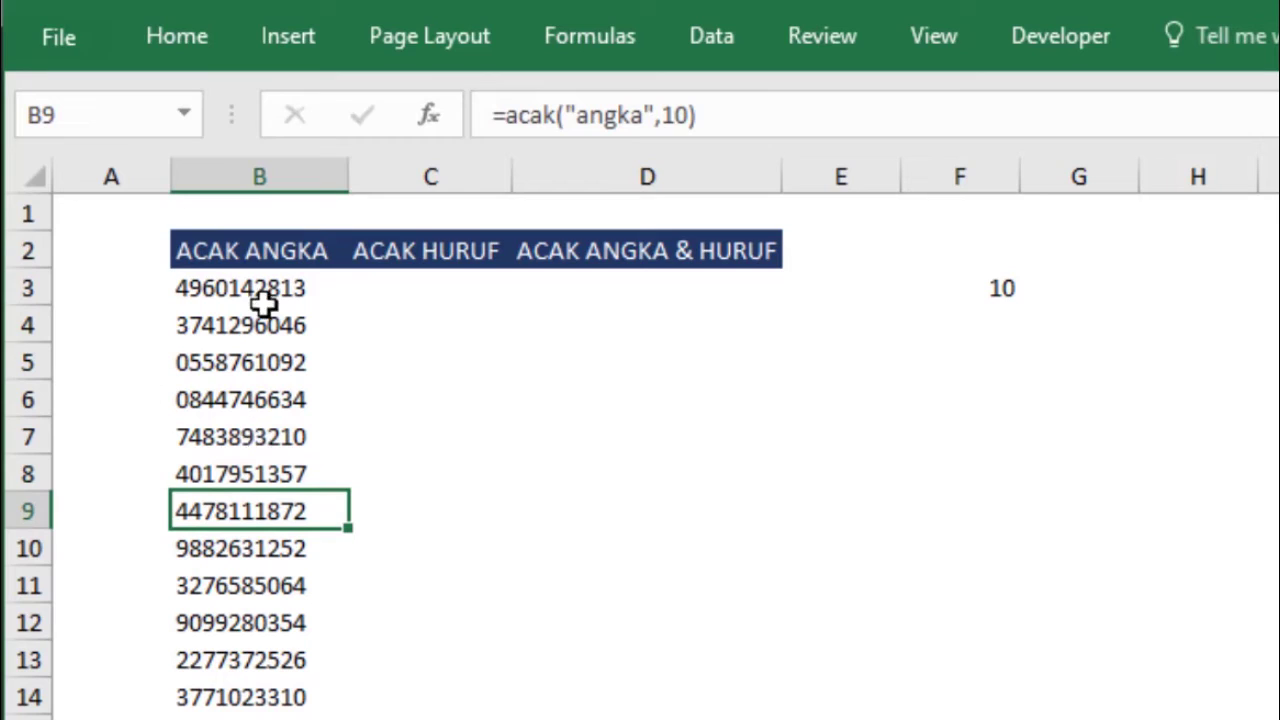
- Enter =Acak("huruf",10) in C3 to get ten random capital letters
click(446, 293)
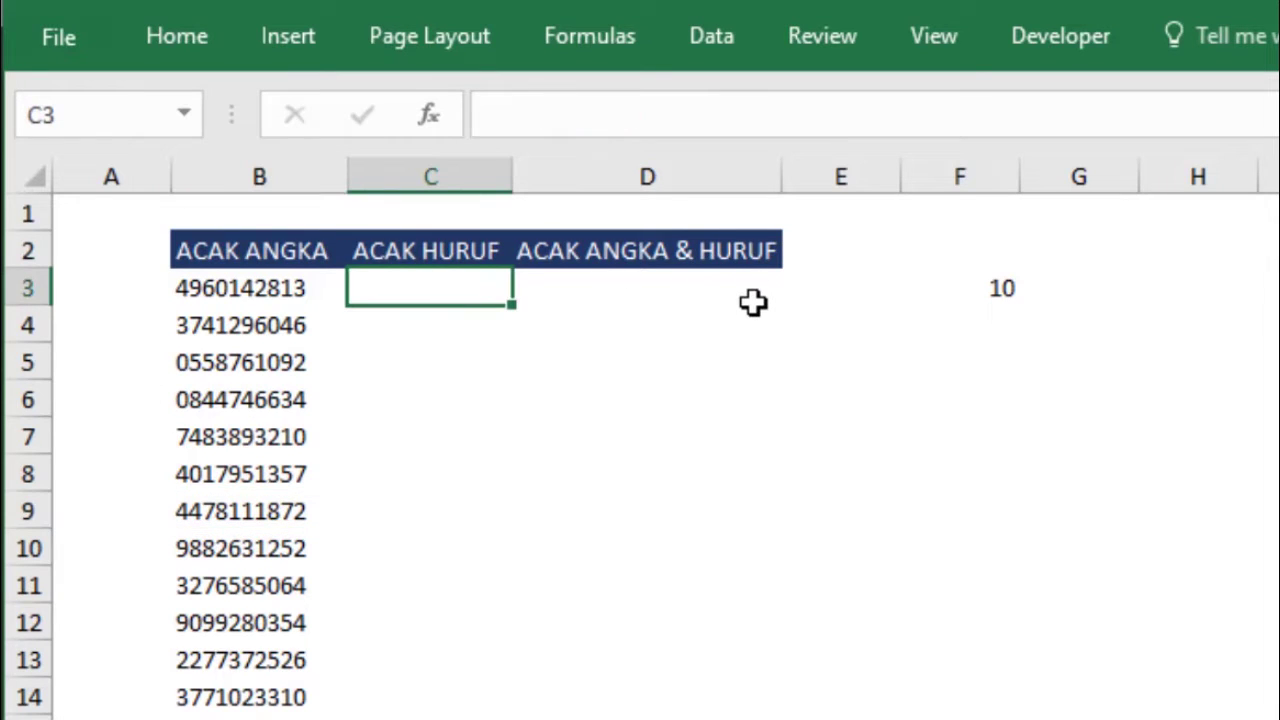
text(=a)
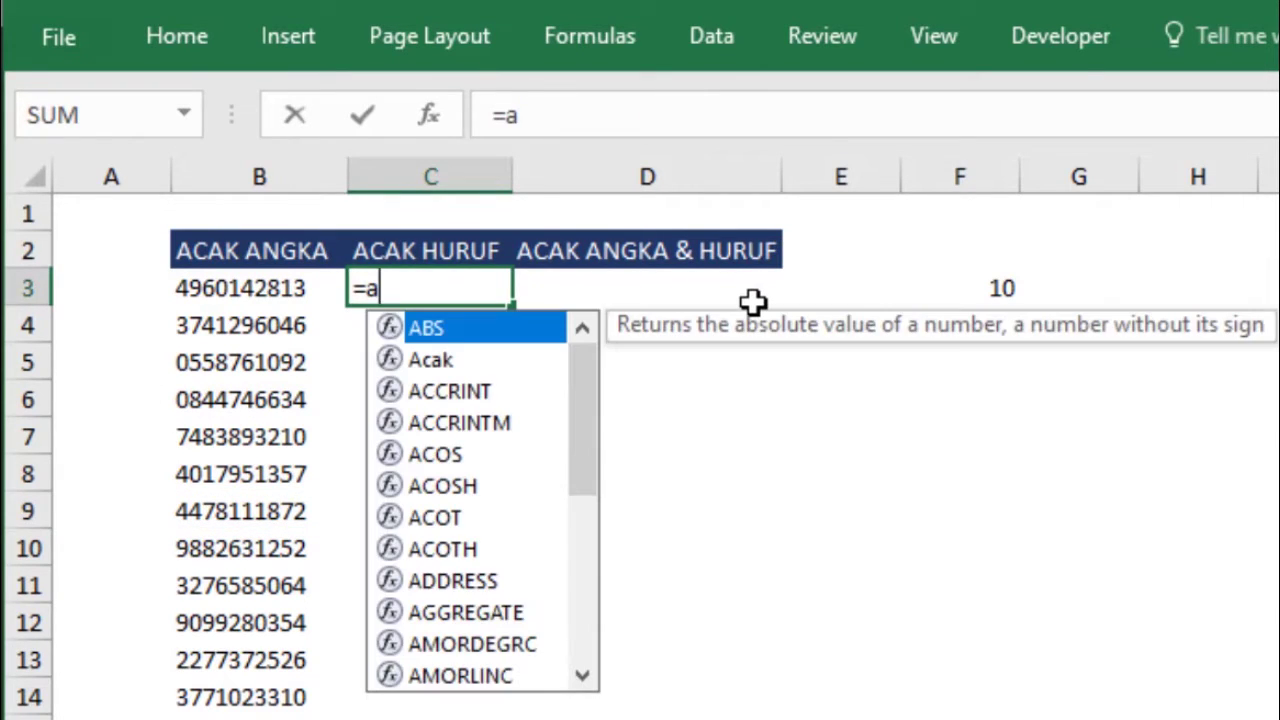
text(c)
key(Tab)
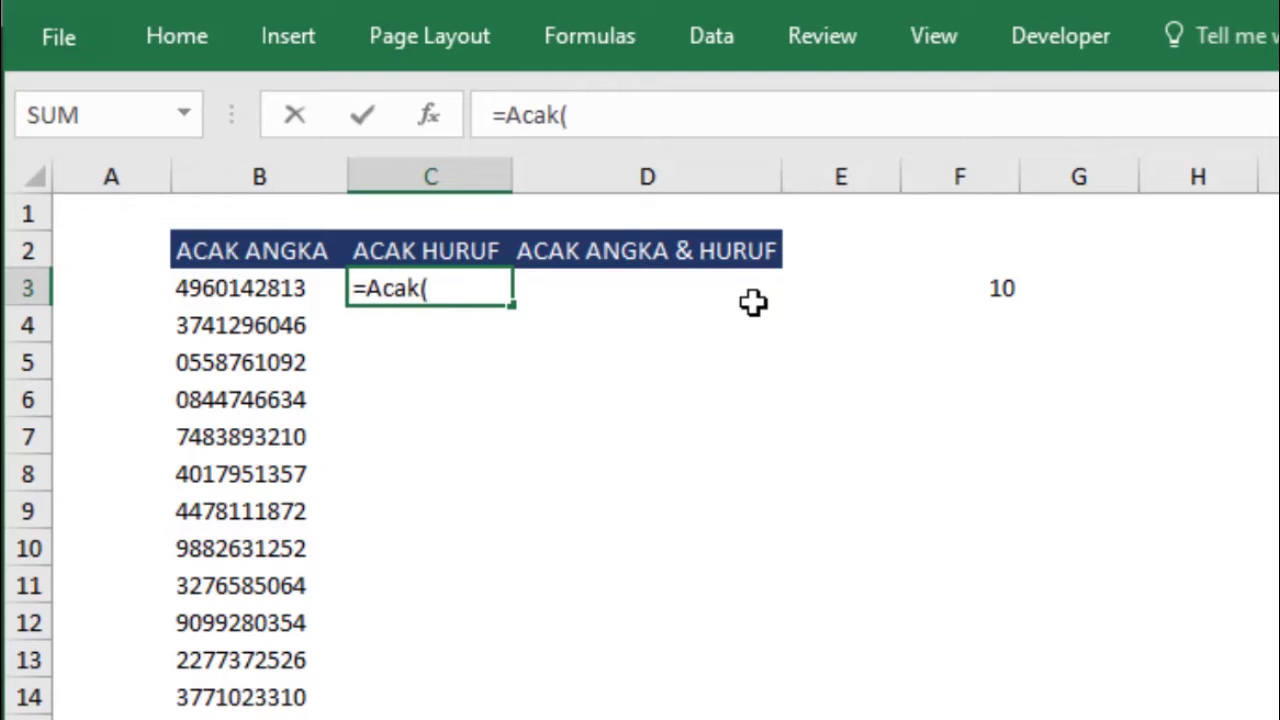
text(")
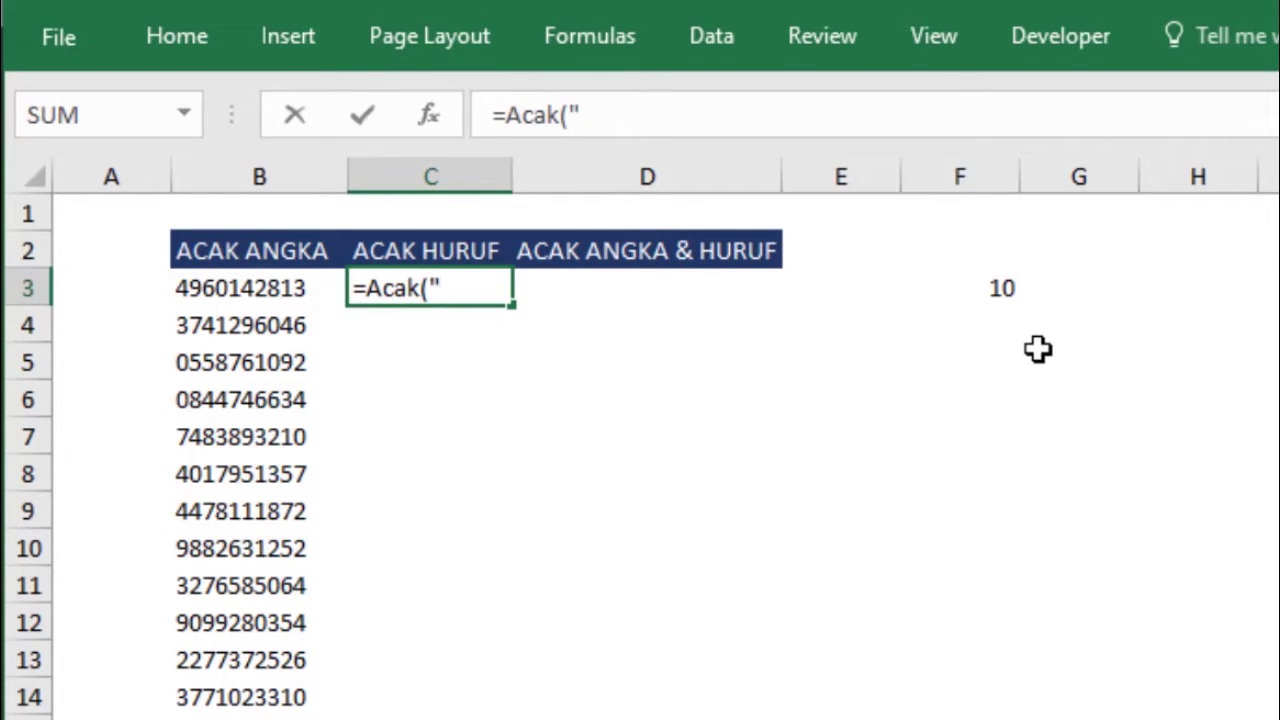
text(huruf)
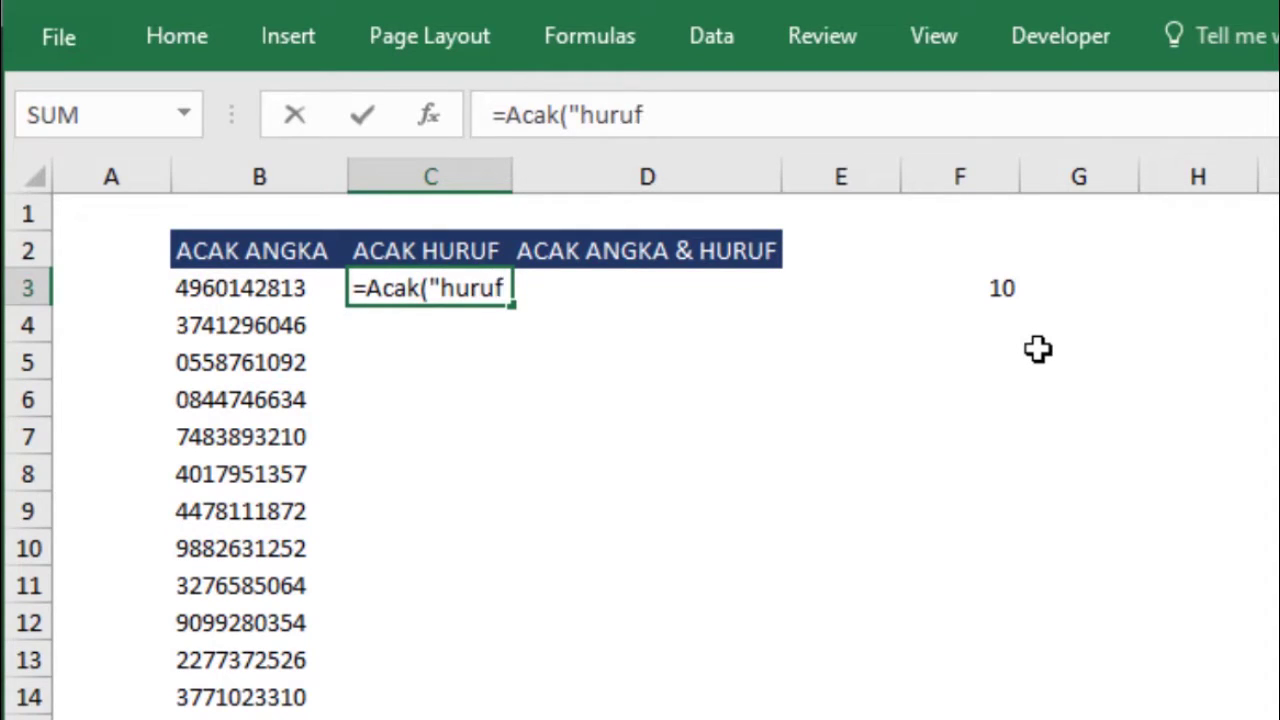
text(",)
text(10)
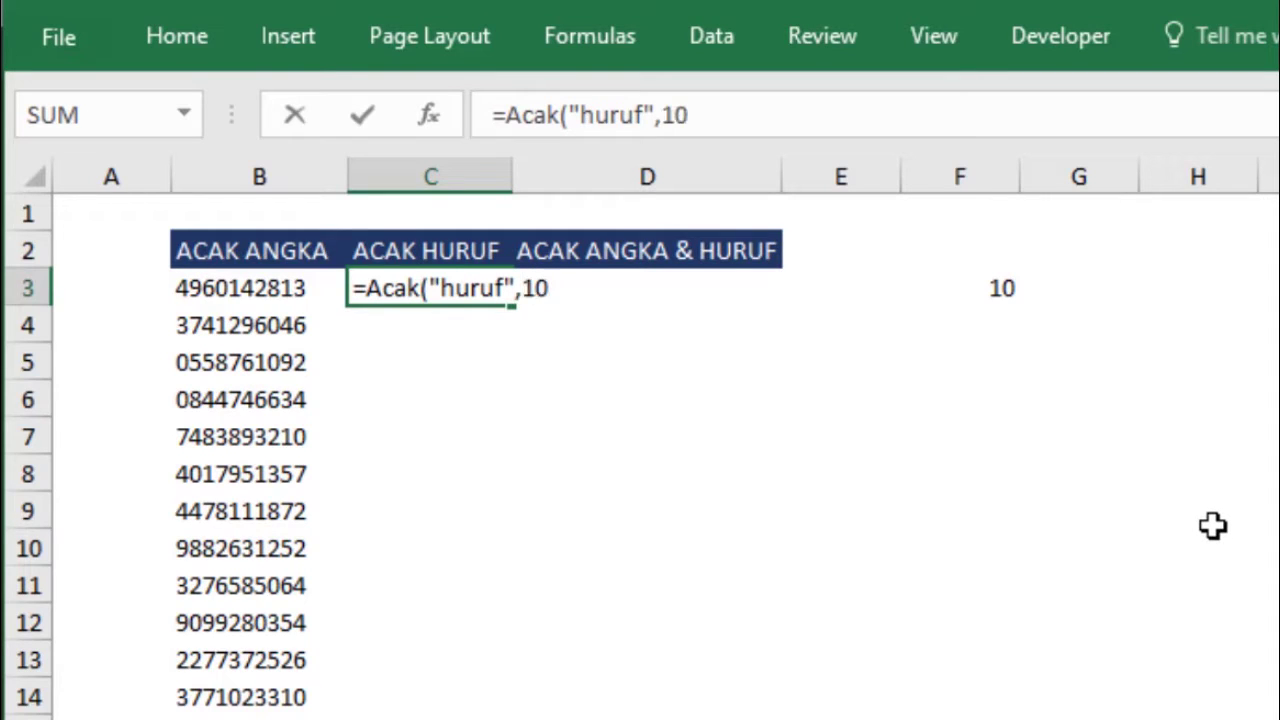
key(Return)
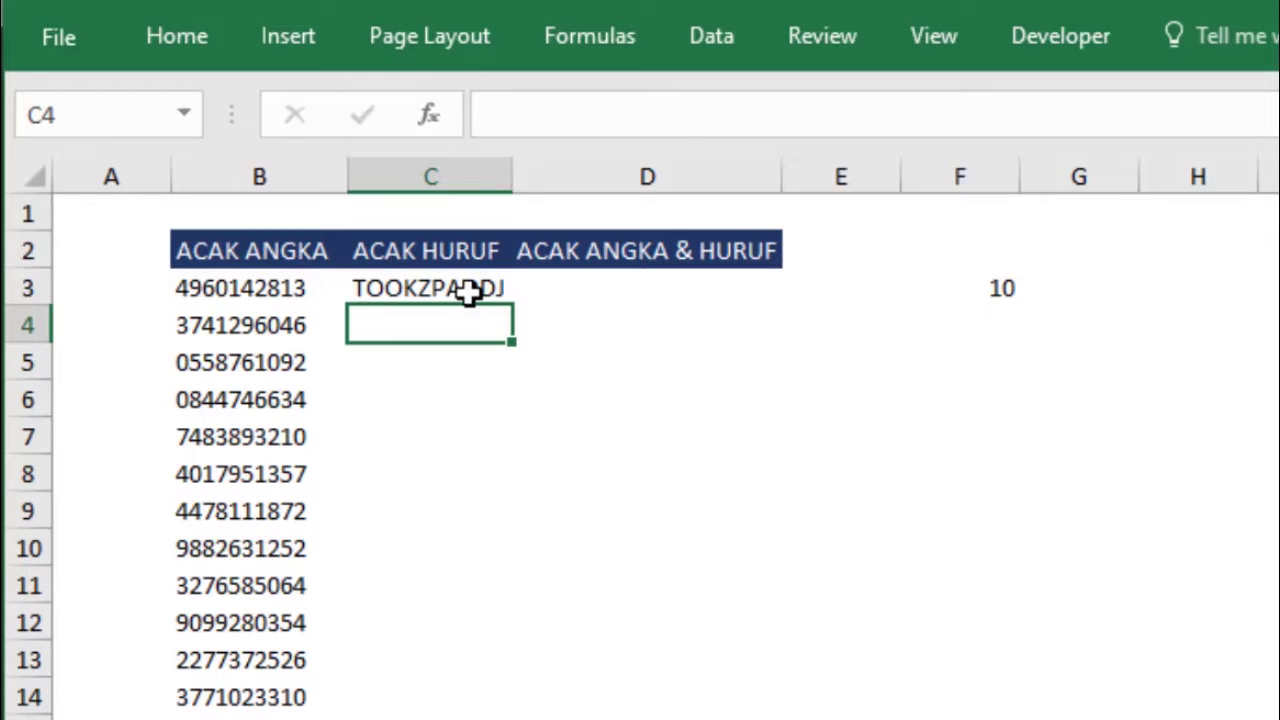
- Re-enter C3's formula several times to regenerate the random letters
click(469, 288)
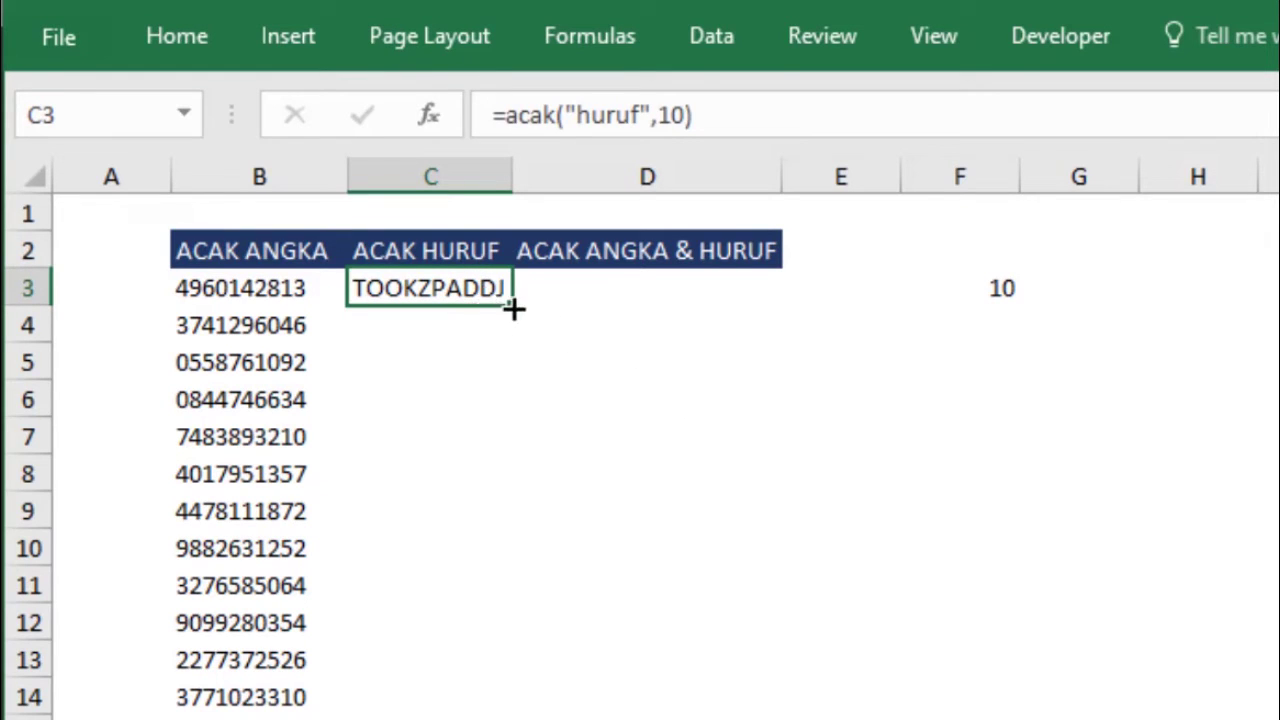
double_click(491, 288)
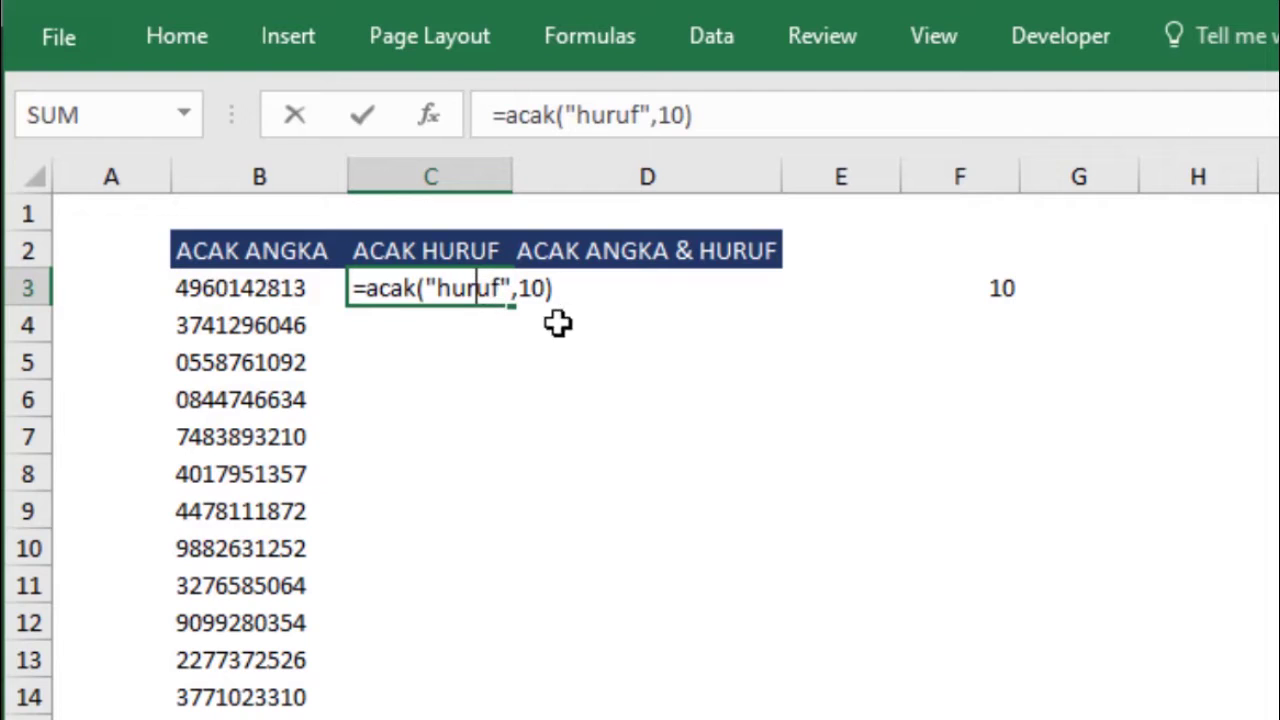
key(Return)
click(490, 288)
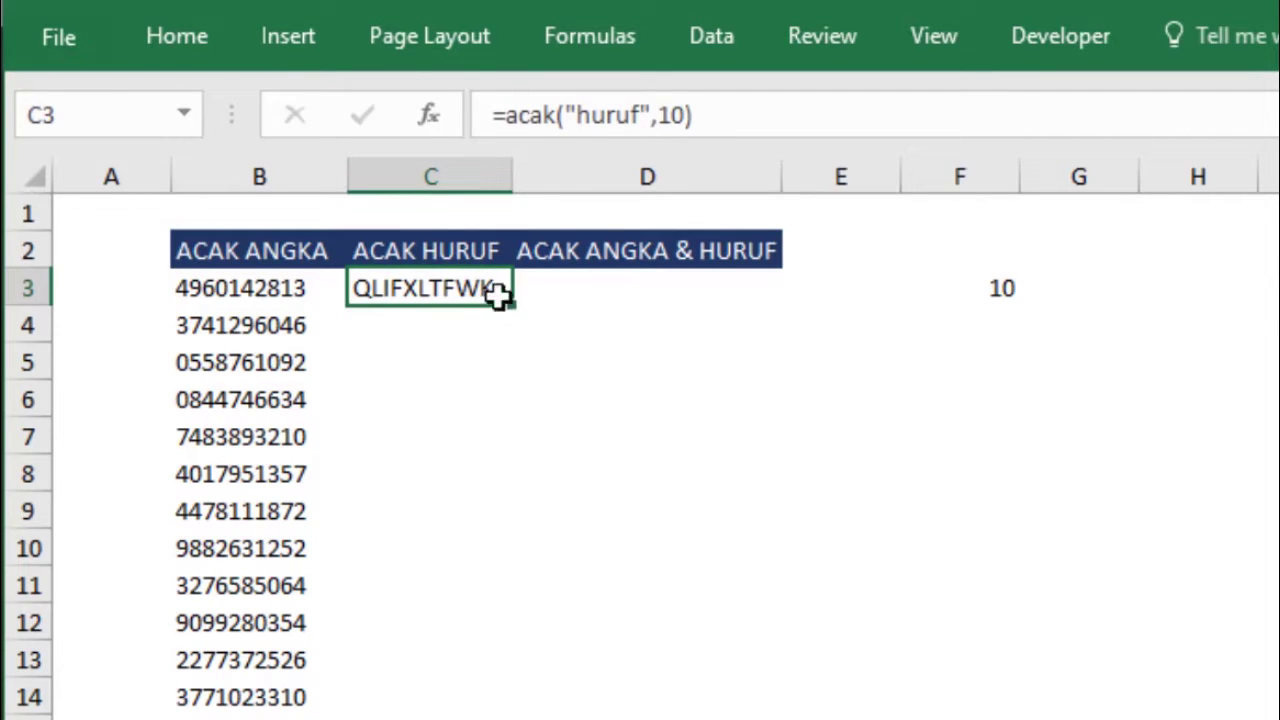
double_click(485, 289)
key(Return)
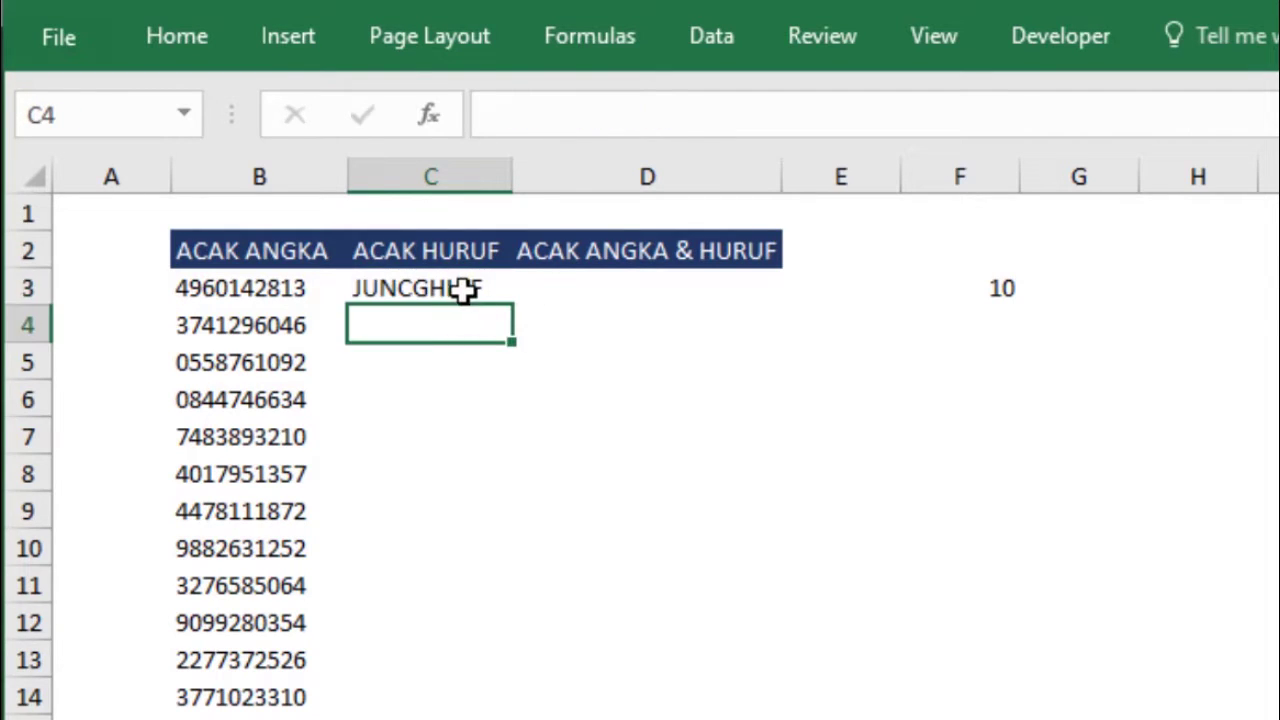
double_click(470, 292)
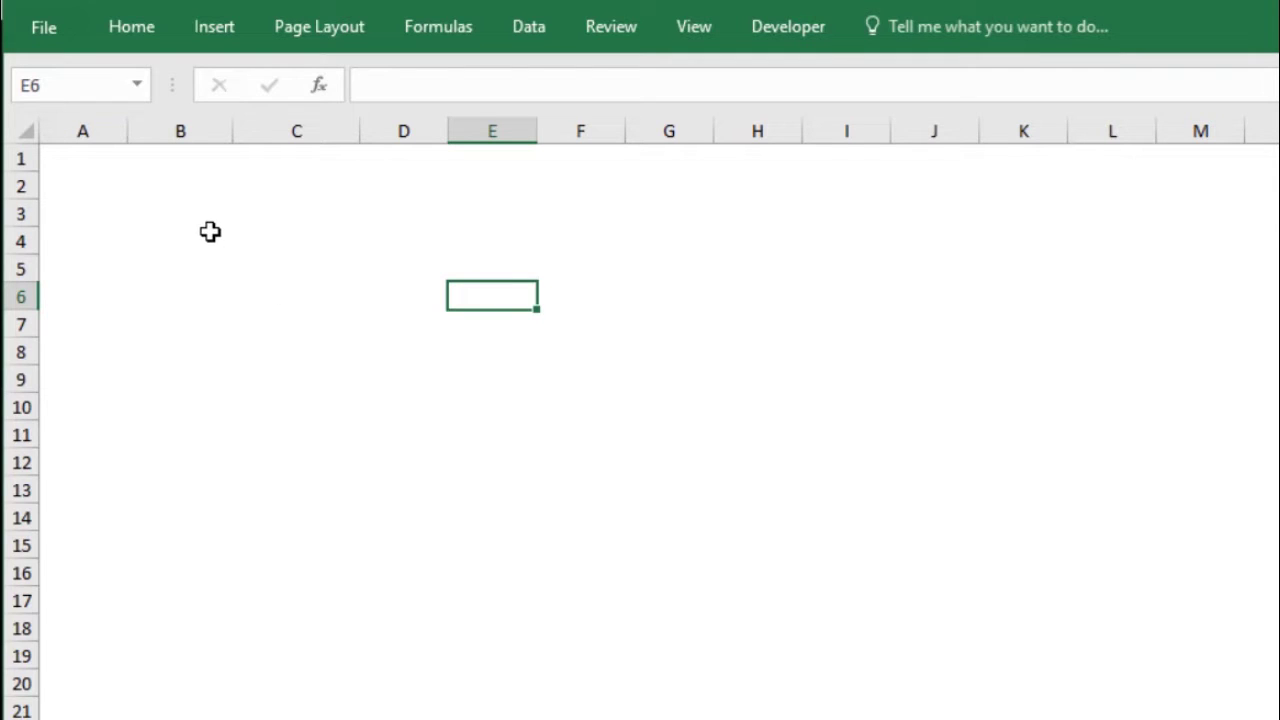
click(800, 28)
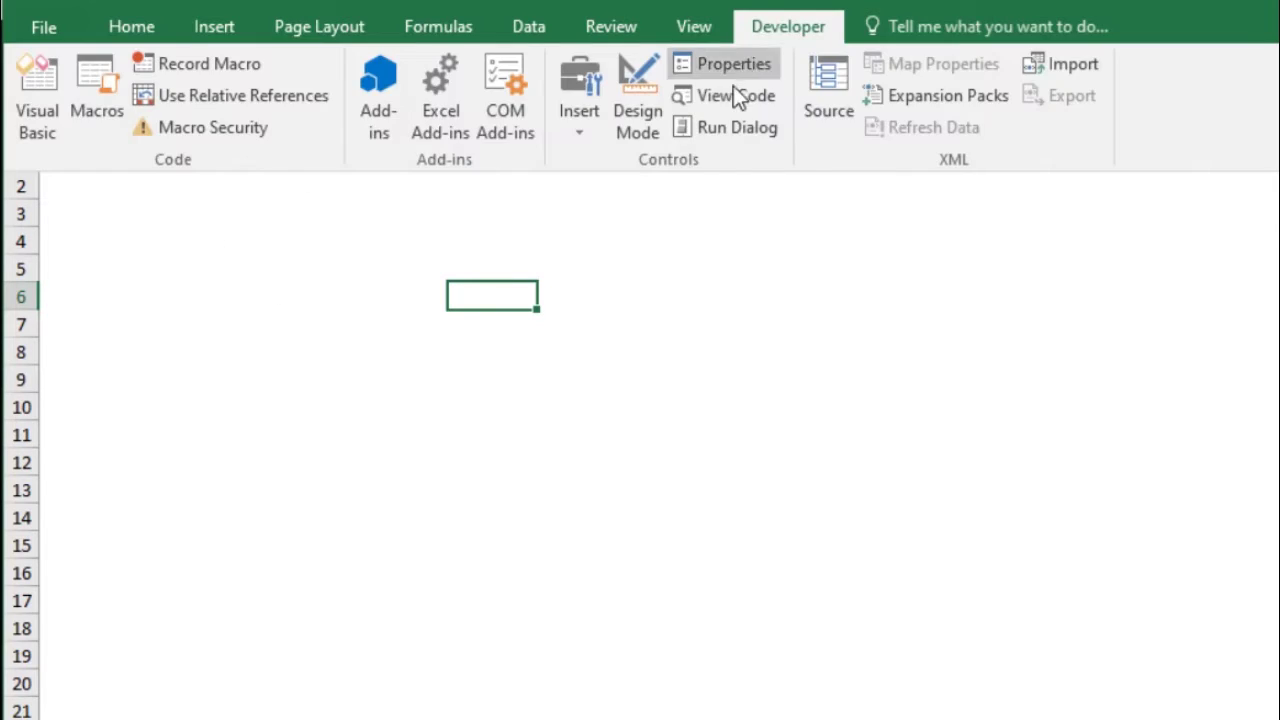
click(733, 94)
double_click(150, 268)
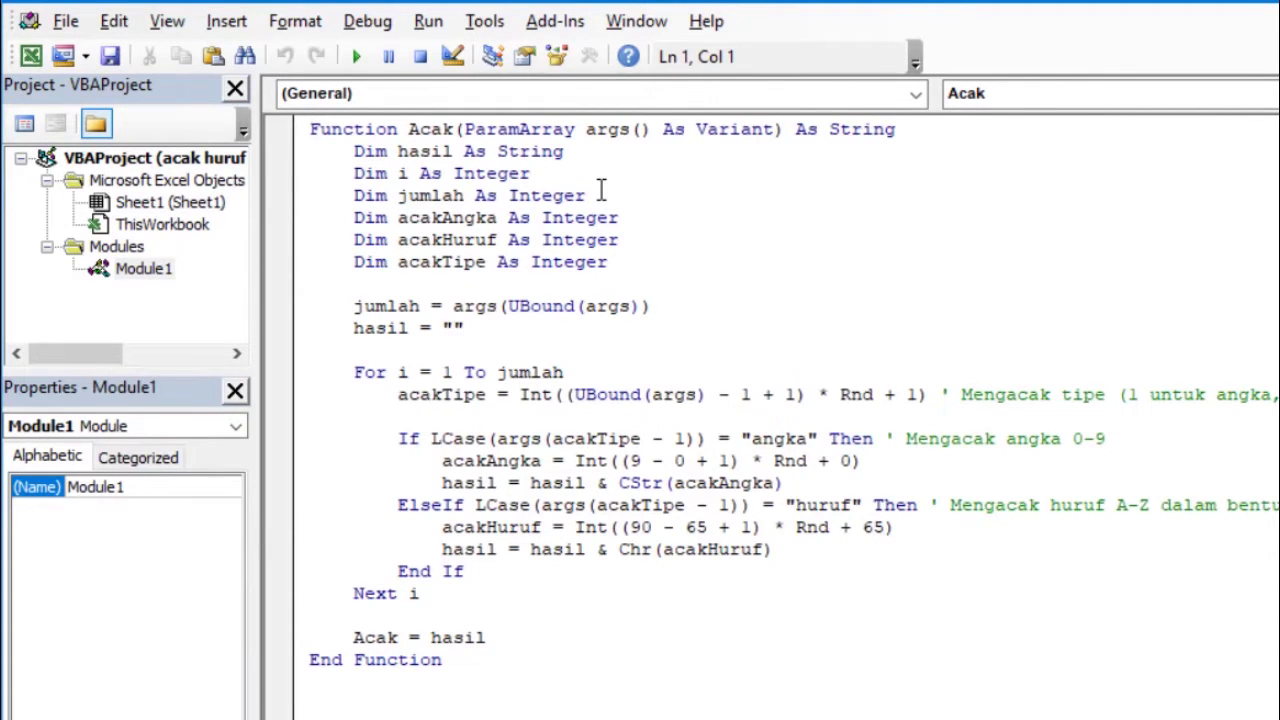
double_click(440, 133)
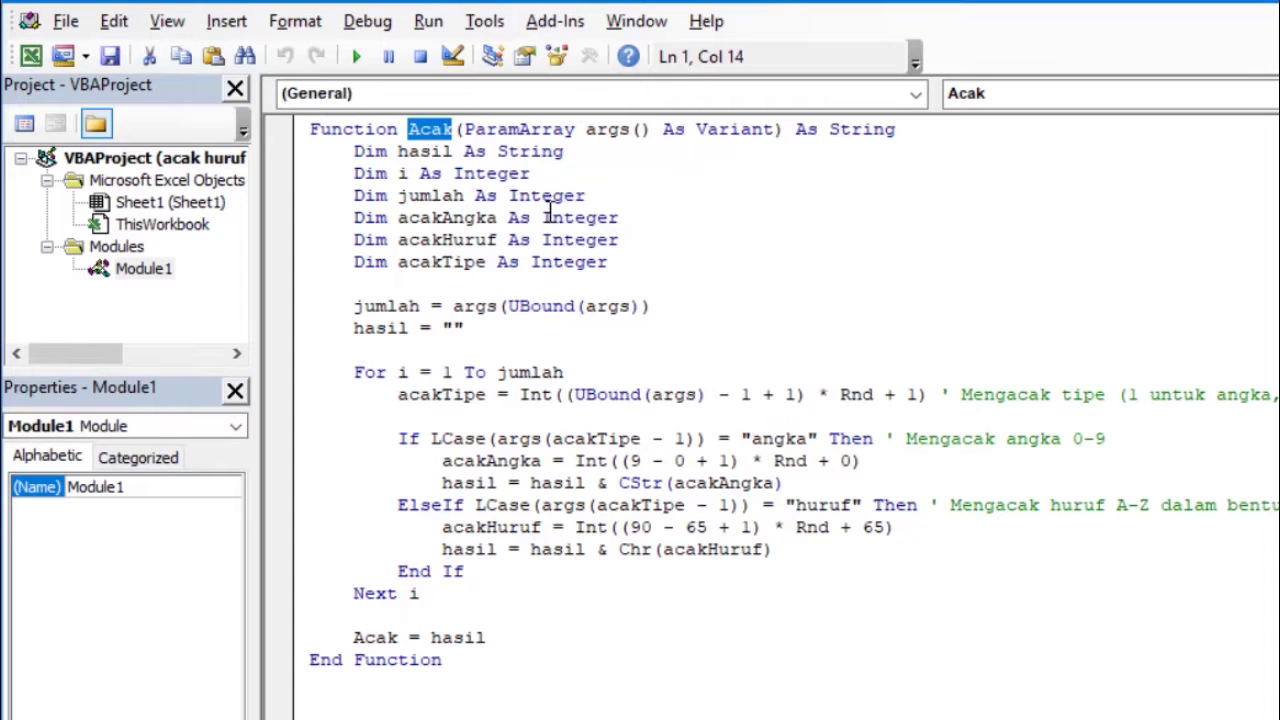
click(549, 216)
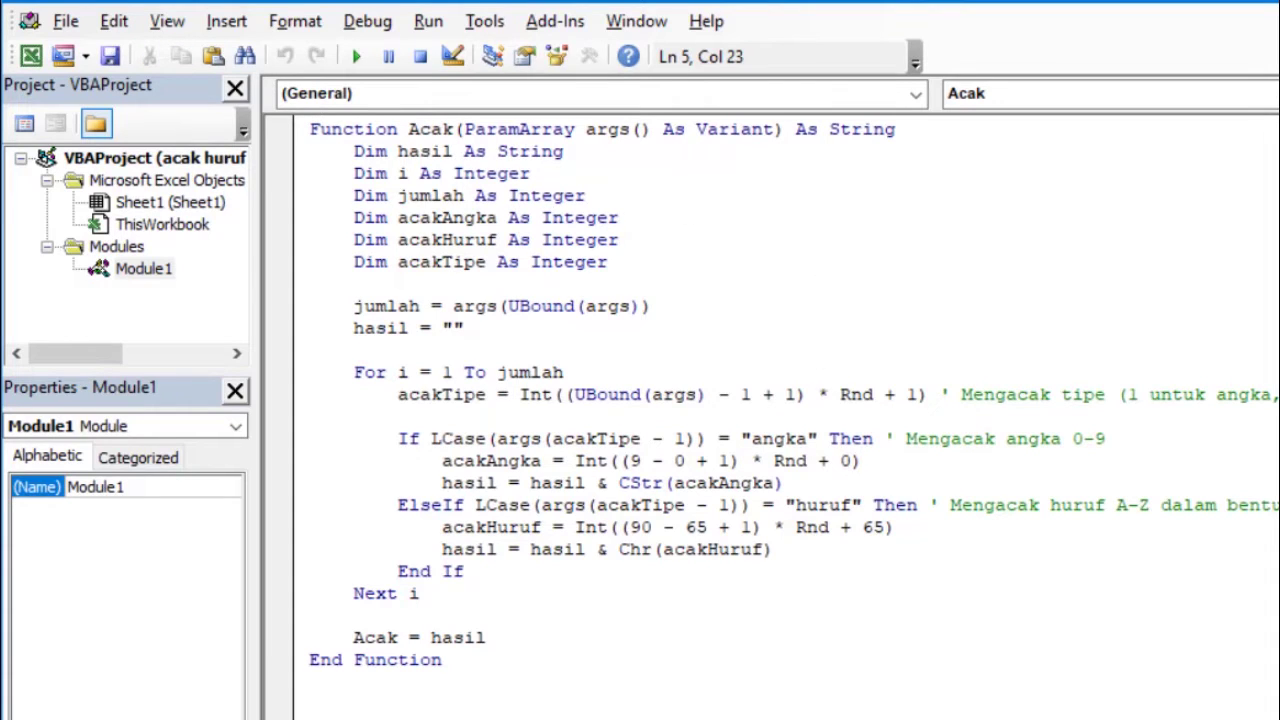
key(alt+F11)
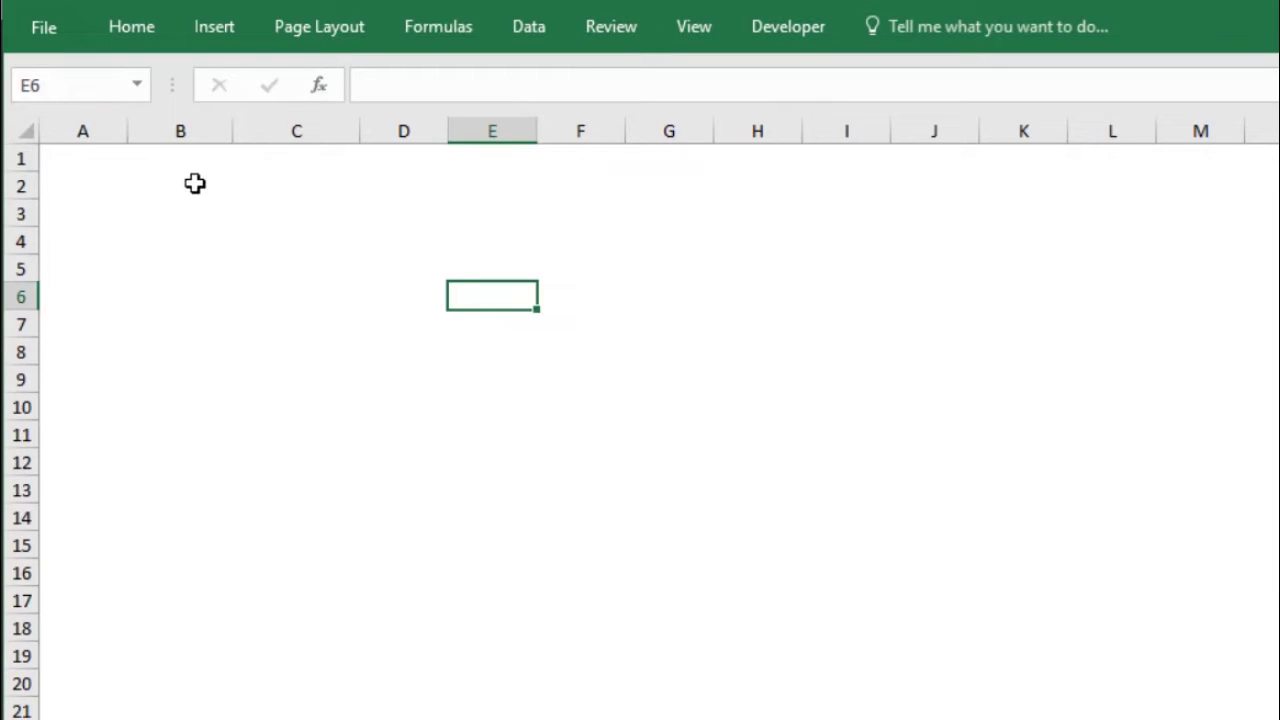
- Type the headers ACAK ANGKA, ACAK HURUF and ACAK ANGKA & HURUF into B2:D2
click(191, 181)
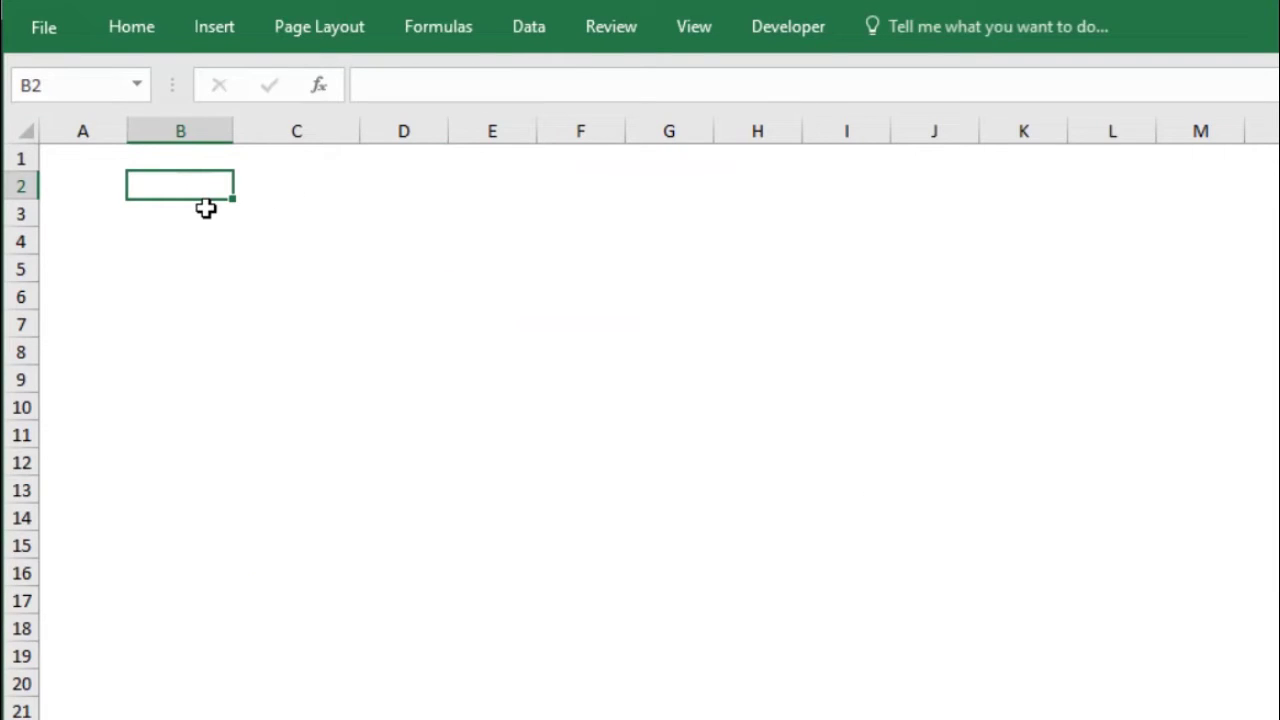
text(ACAK )
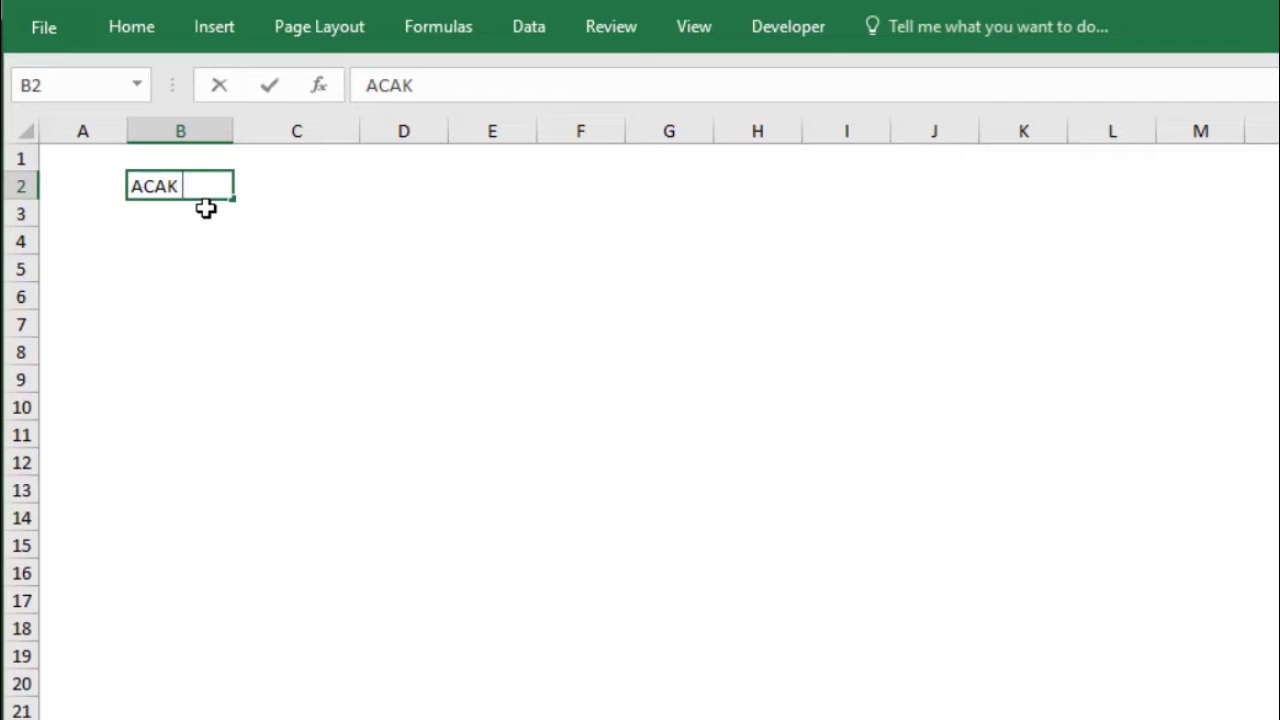
text(ANGKA)
key(Tab)
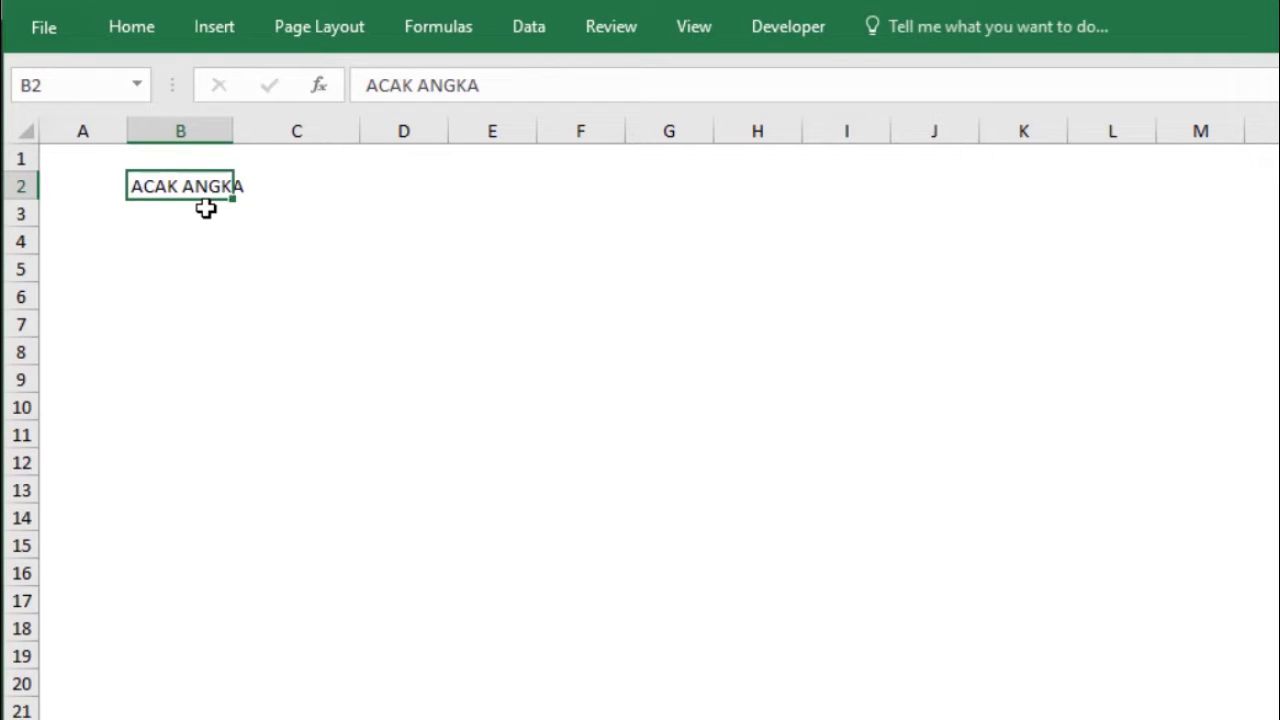
text(ACAK HURUF)
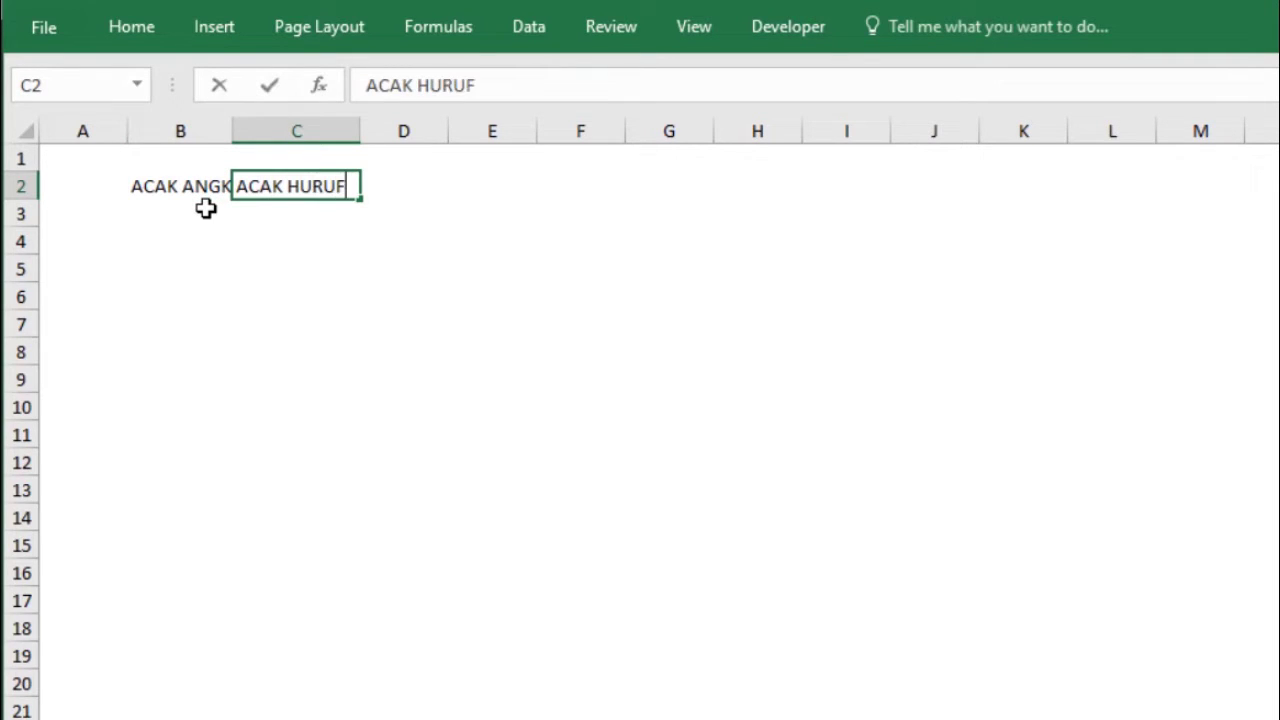
key(Tab)
text(ACA)
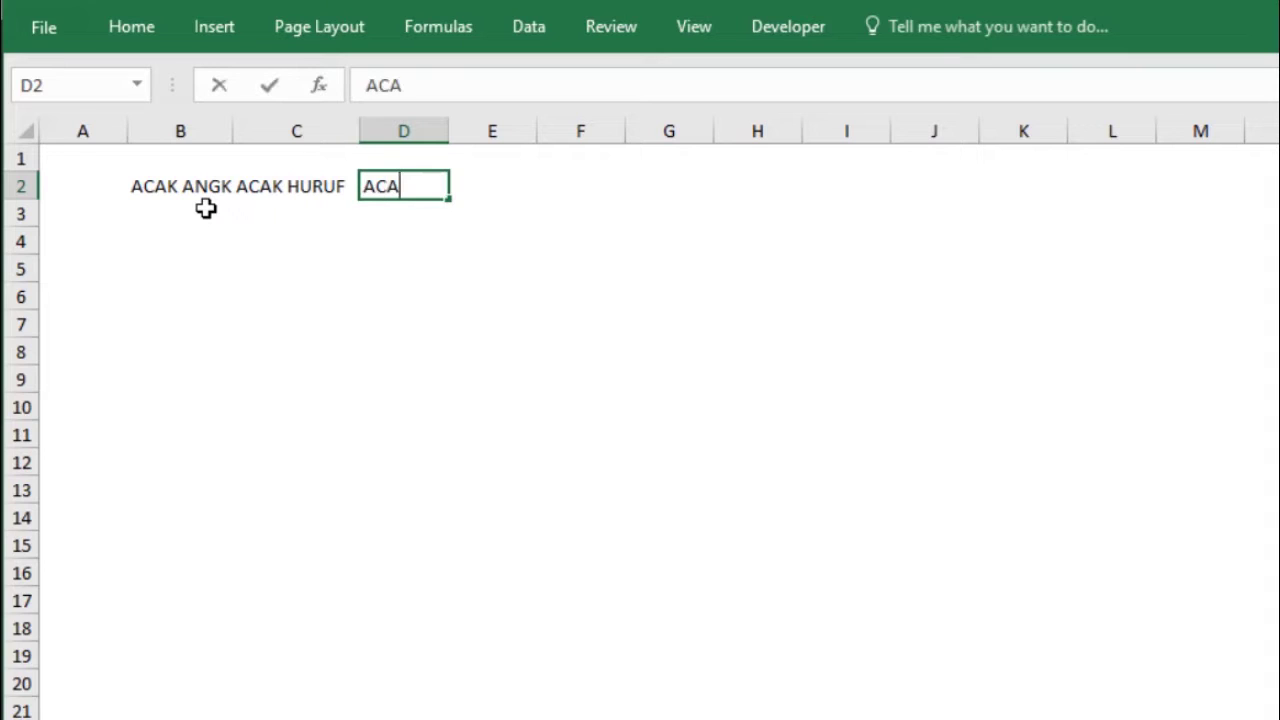
text(K ANGKA)
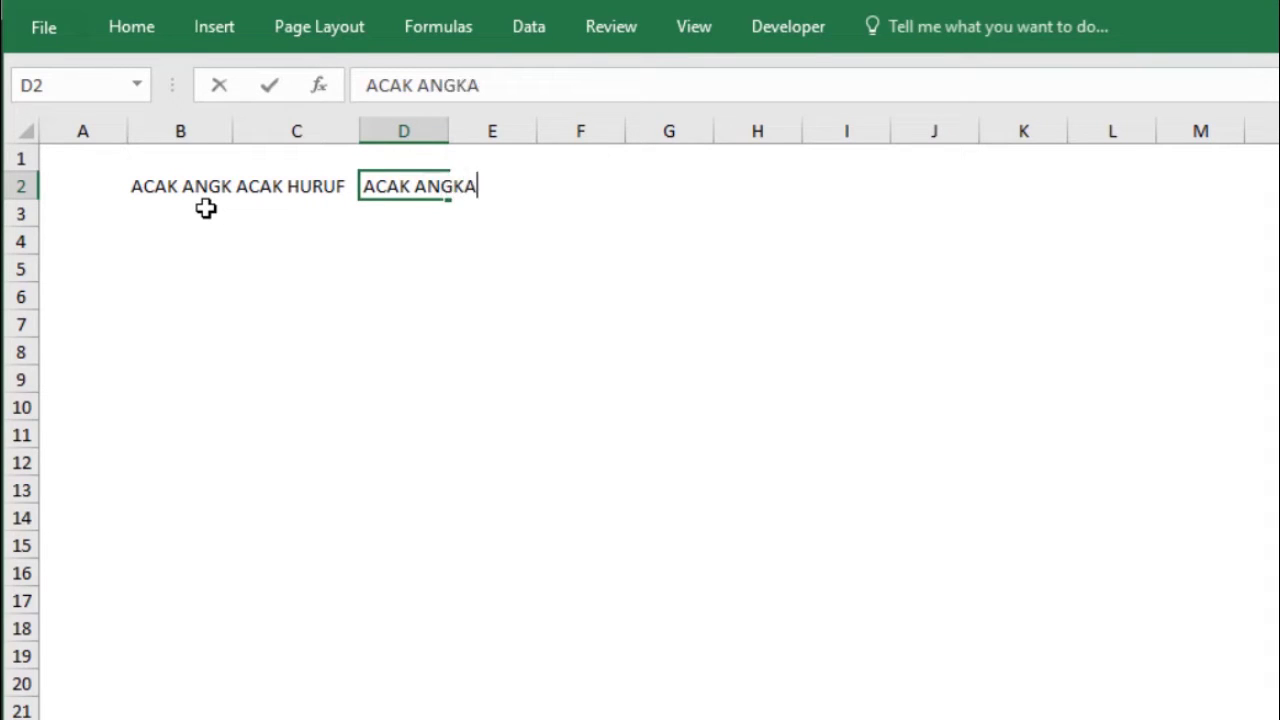
text( & HURUF)
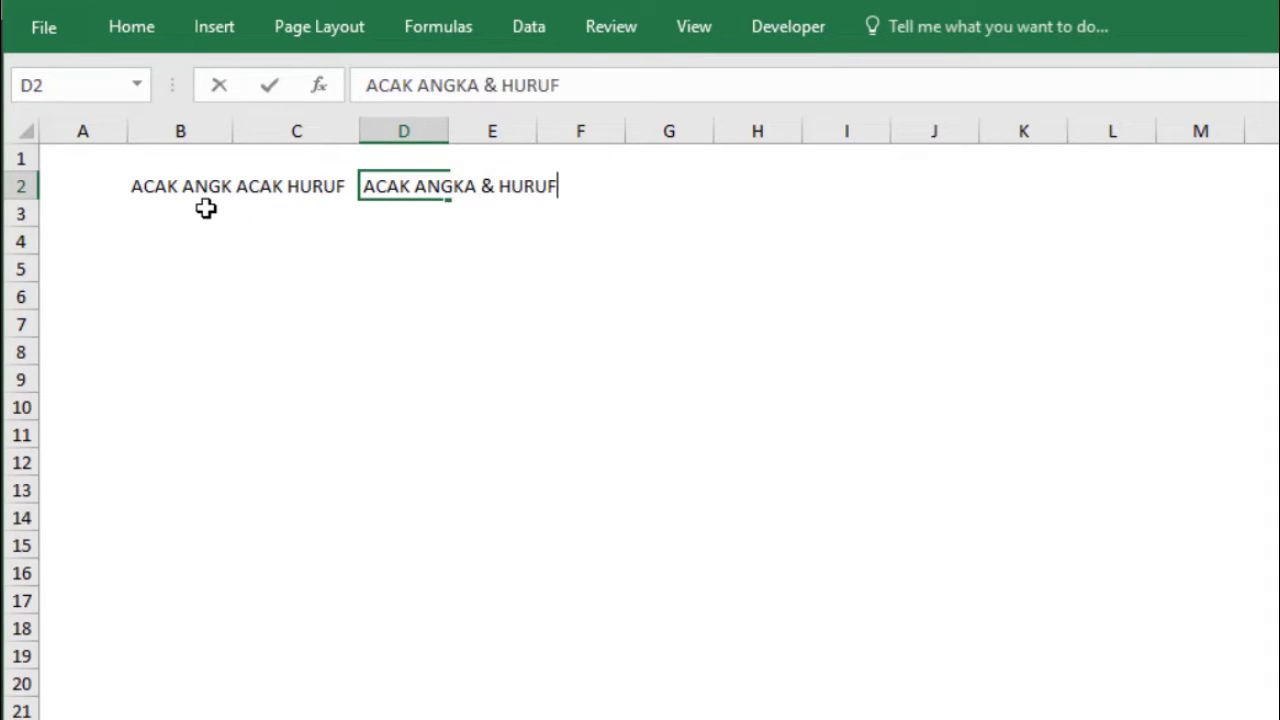
key(Return)
- Resize columns B, C and D so each header fits
drag(233, 132, 246, 135)
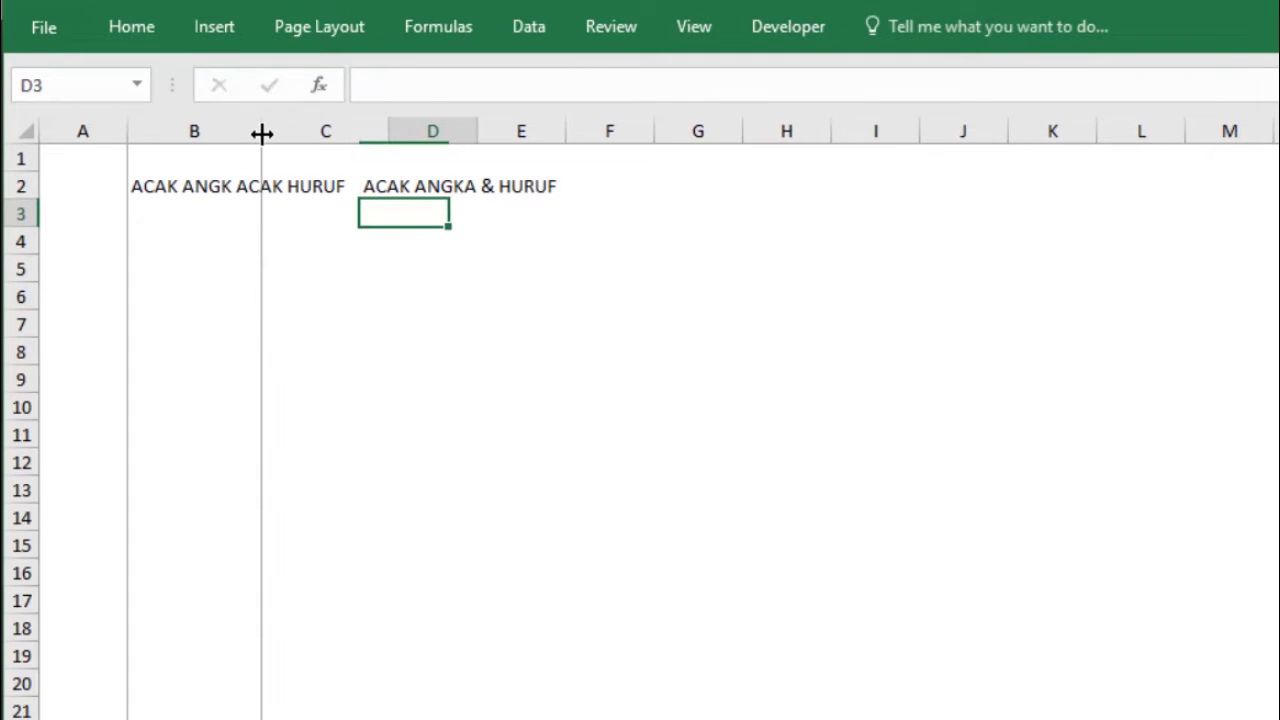
drag(372, 134, 366, 134)
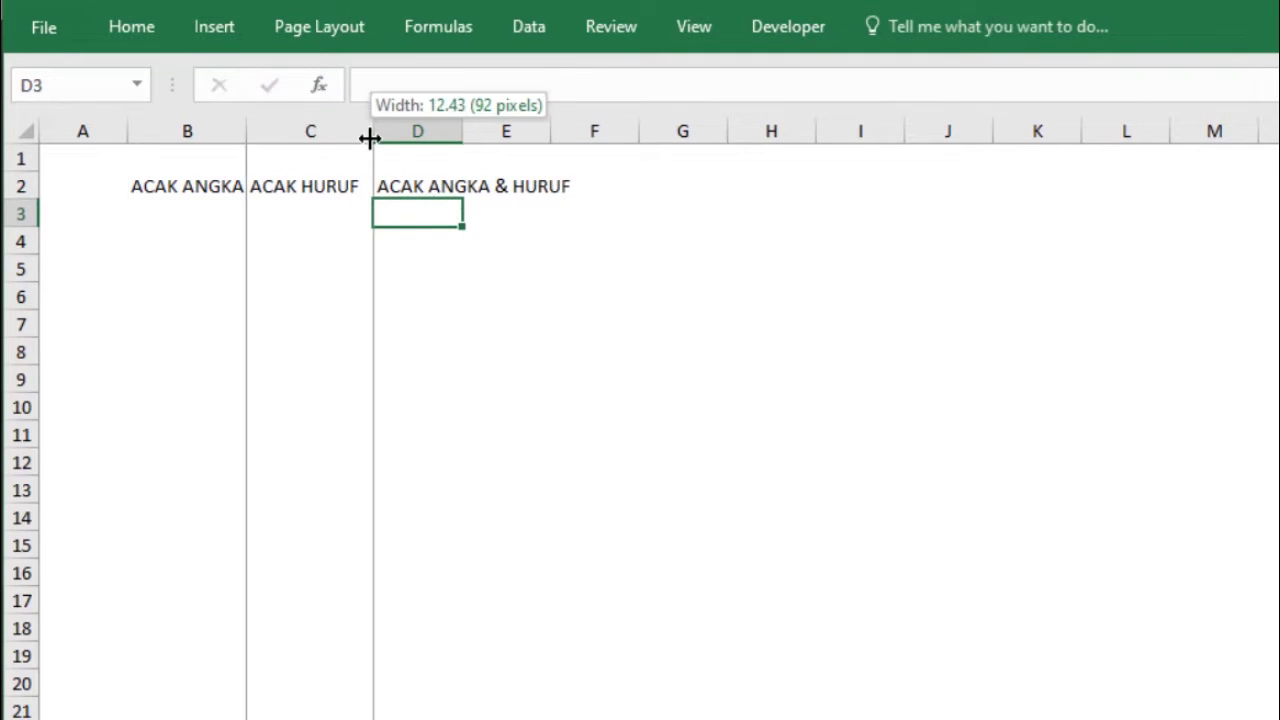
drag(463, 141, 568, 135)
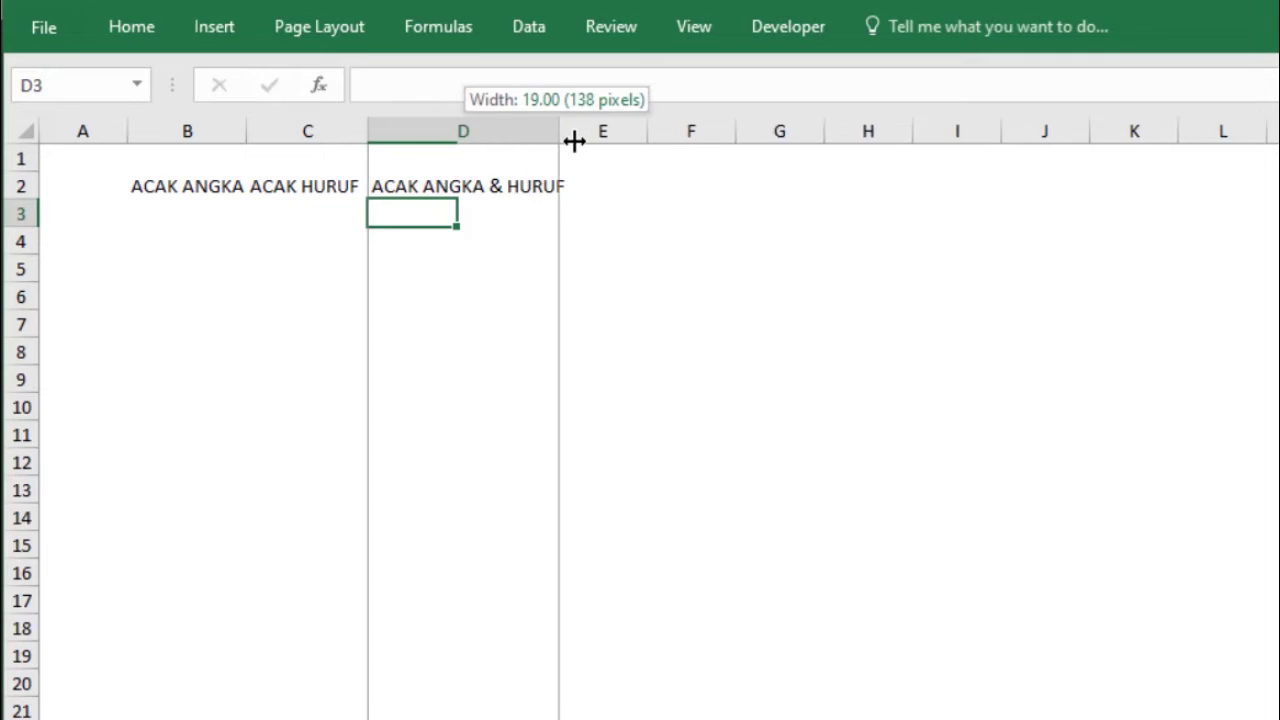
- Give headers B2:D2 a dark-blue fill with white text
click(245, 187)
drag(245, 187, 451, 189)
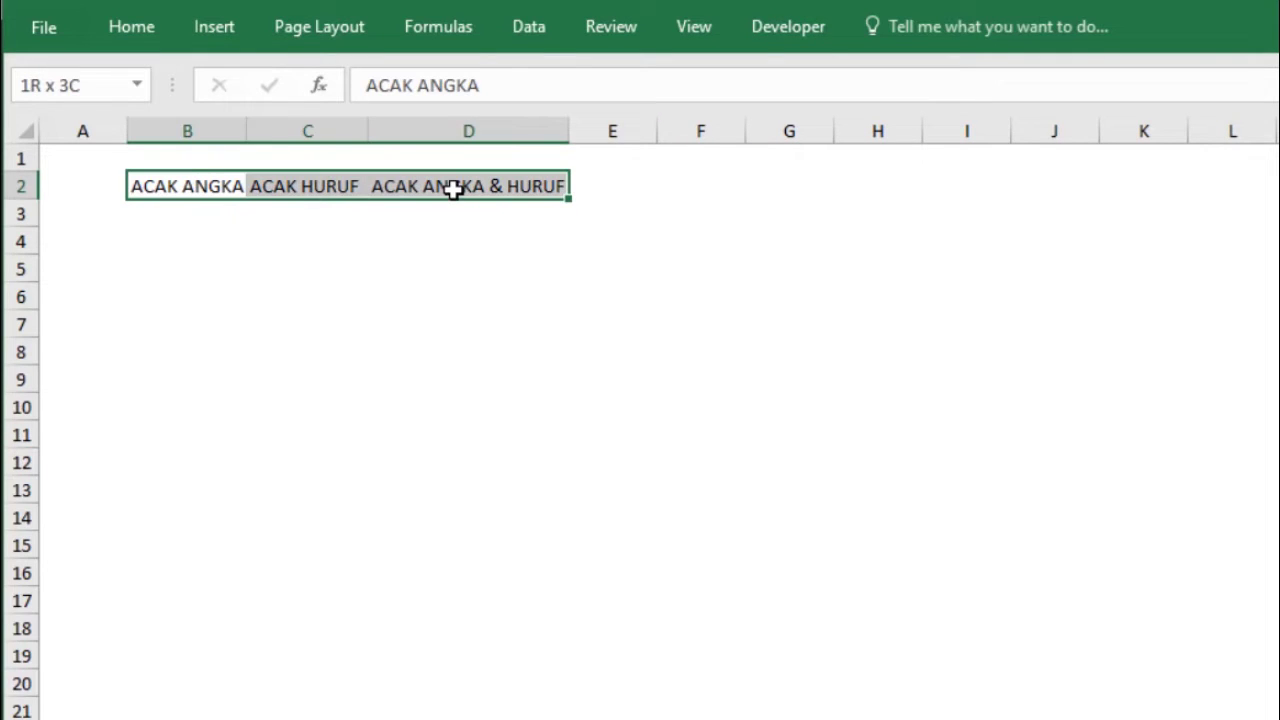
click(141, 25)
click(347, 117)
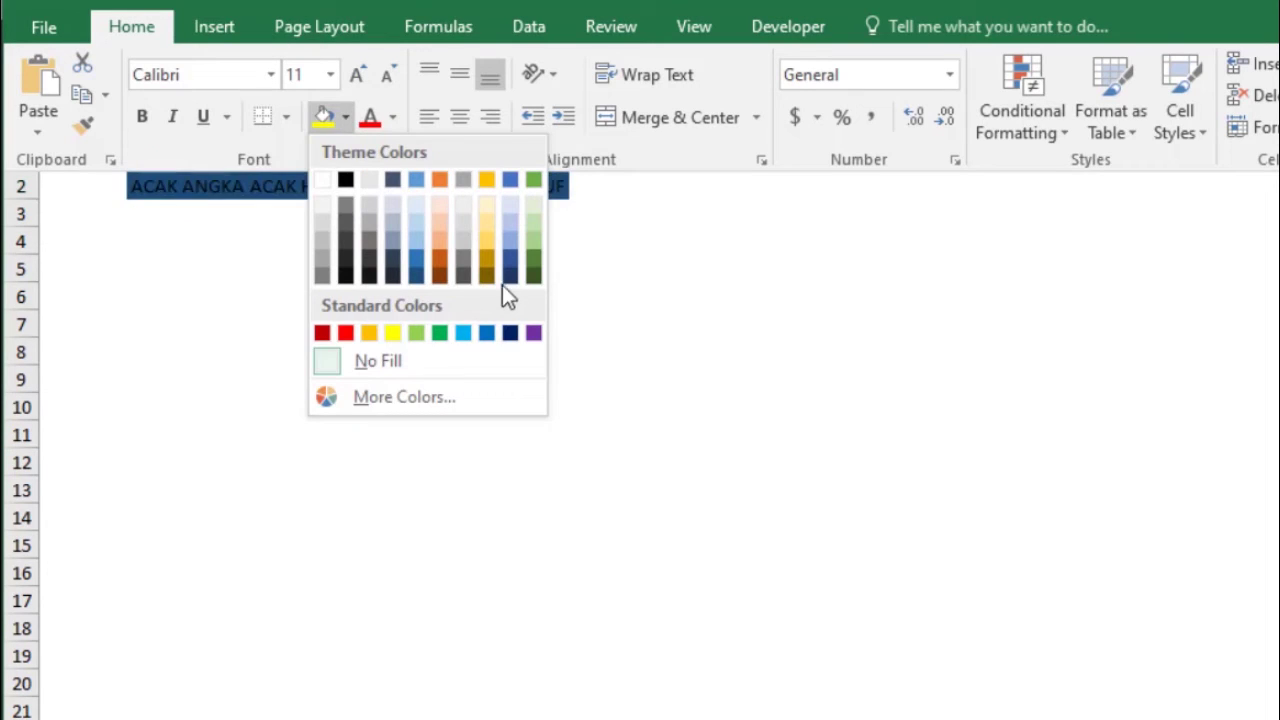
click(506, 280)
click(396, 116)
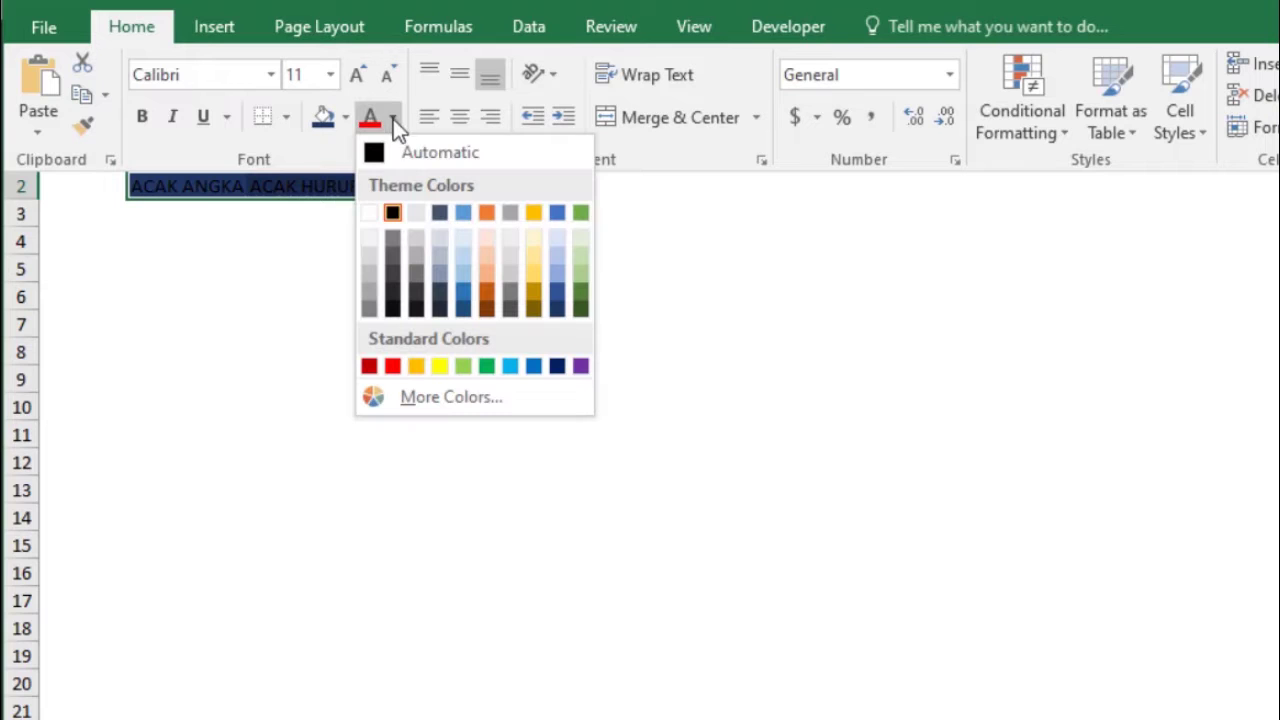
click(367, 213)
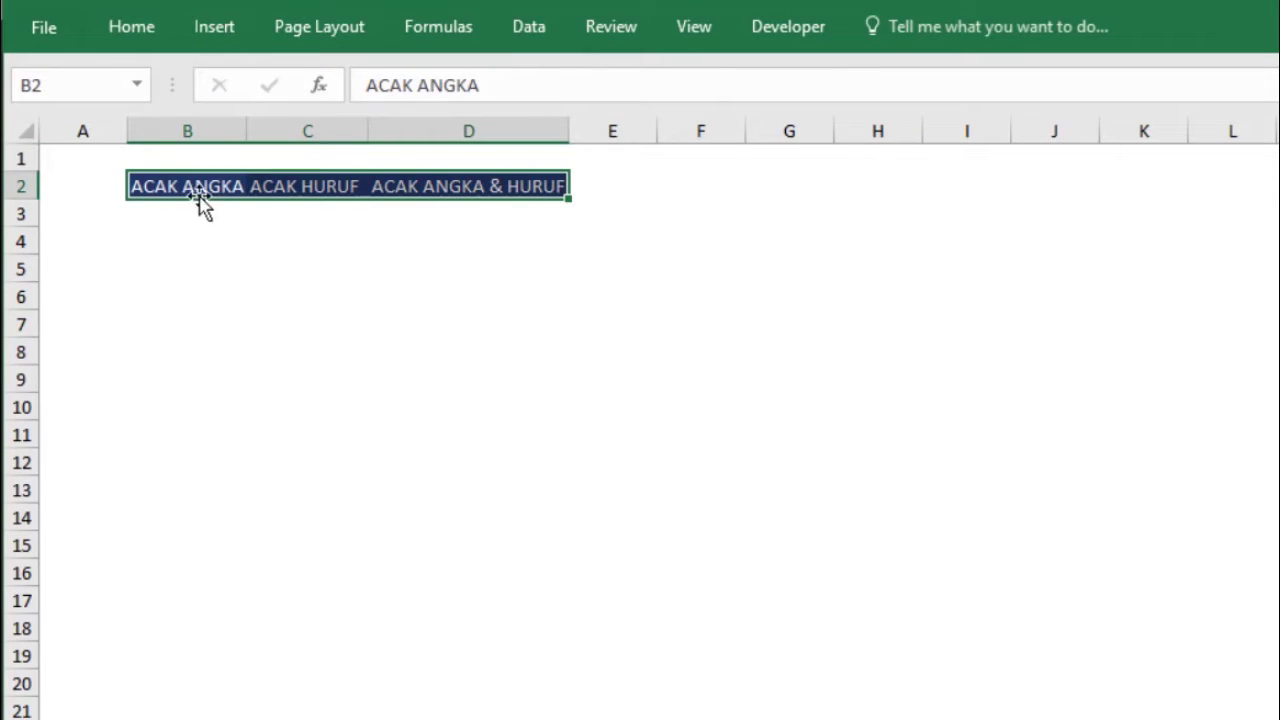
click(250, 286)
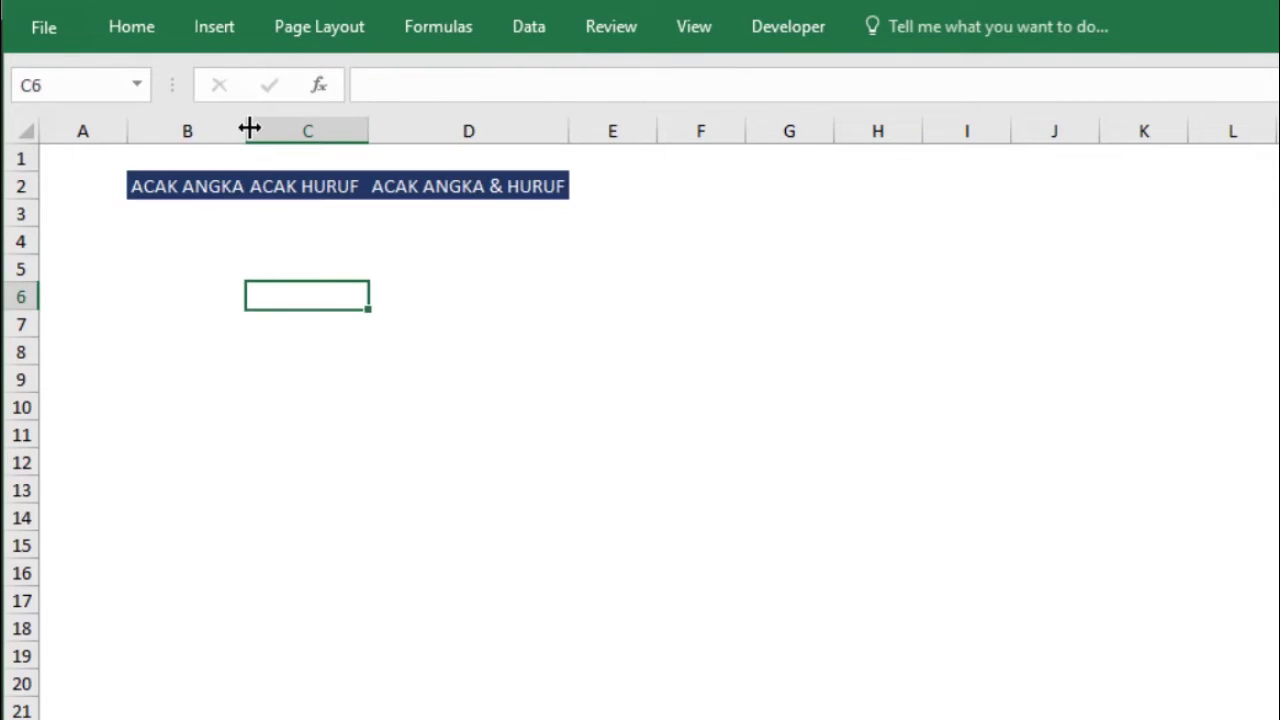
- Widen column B slightly and start an Acak formula in B3
drag(249, 126, 260, 126)
click(202, 220)
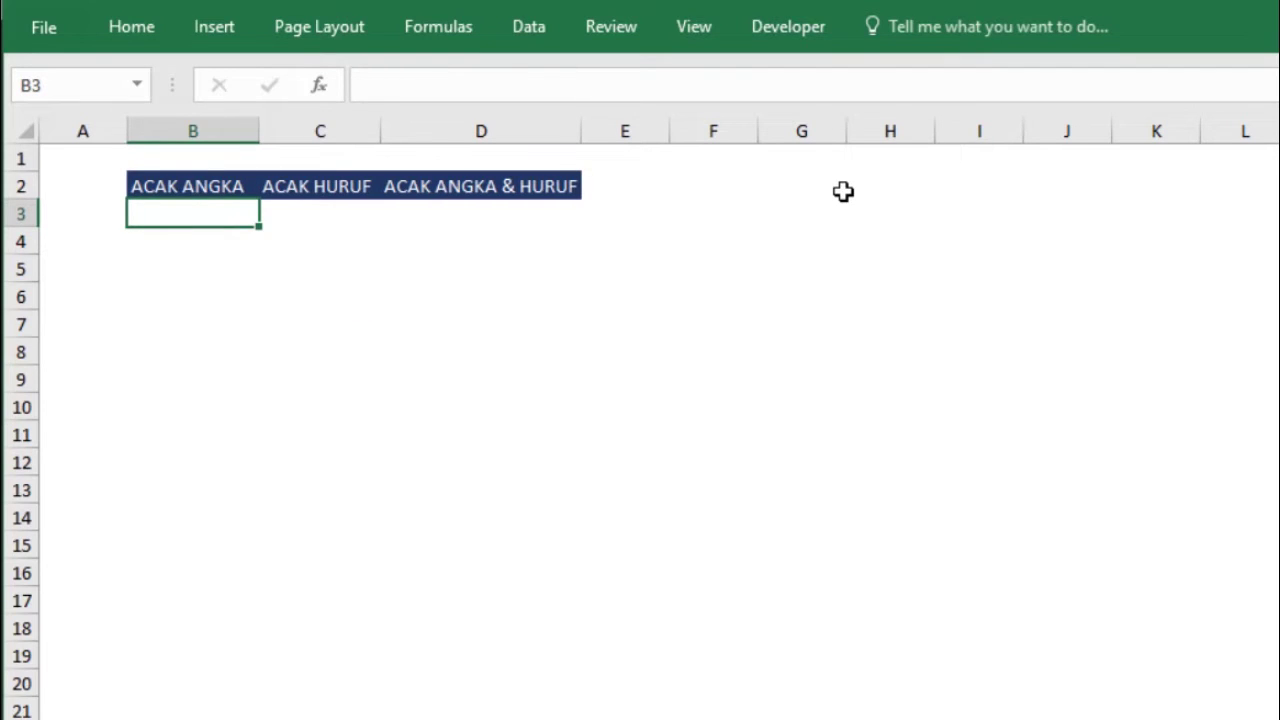
text(=)
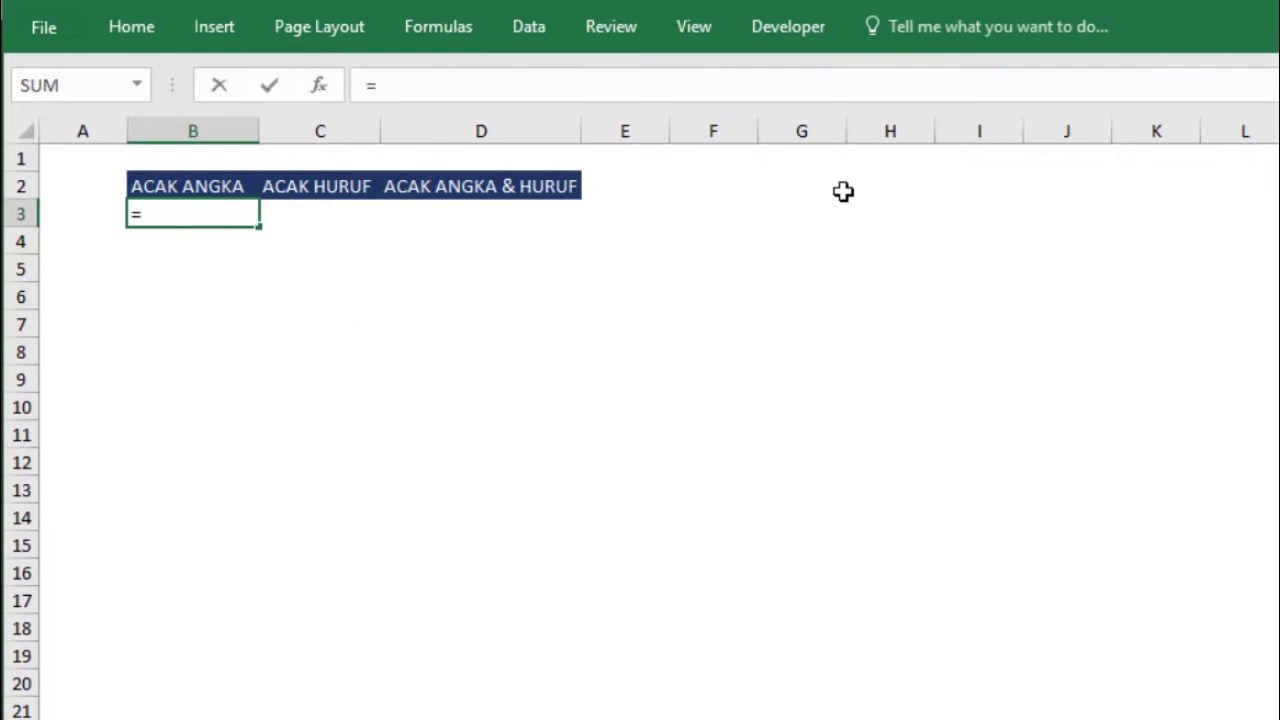
text(ac)
- Build =Acak("angka";10 in B3 from the autocomplete suggestion
key(Tab)
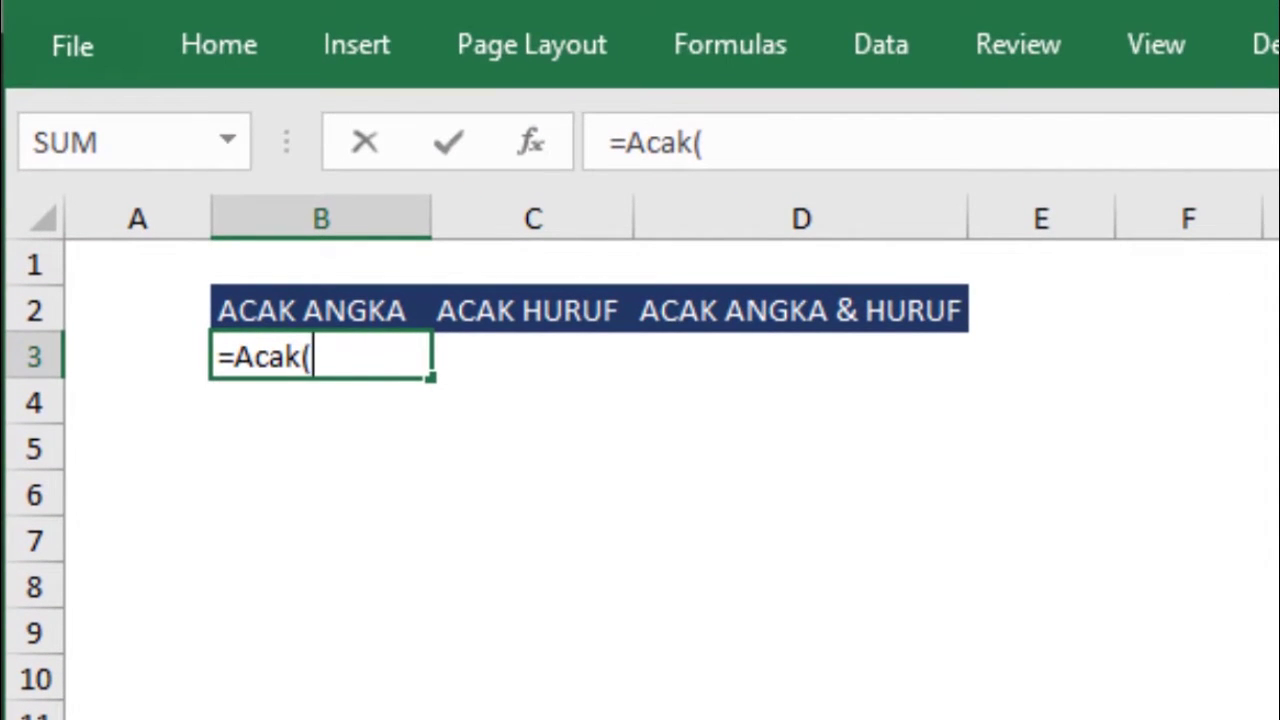
text(")
text(ang)
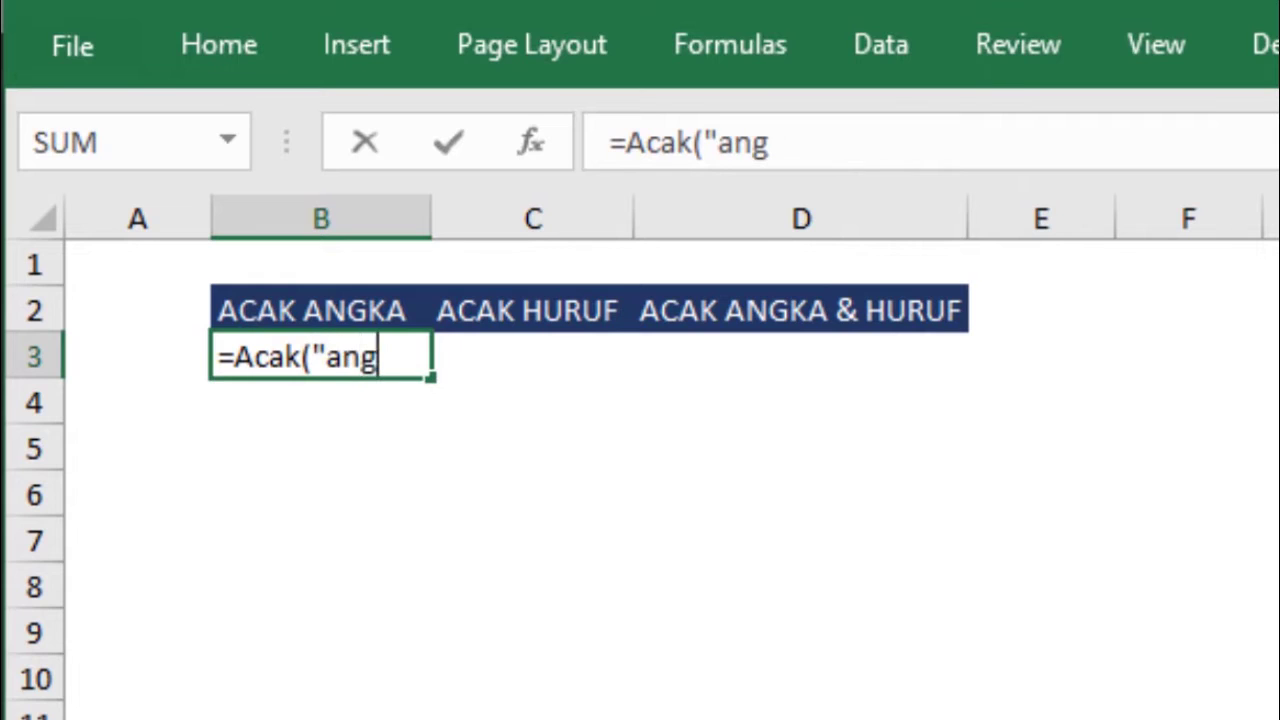
text(ka")
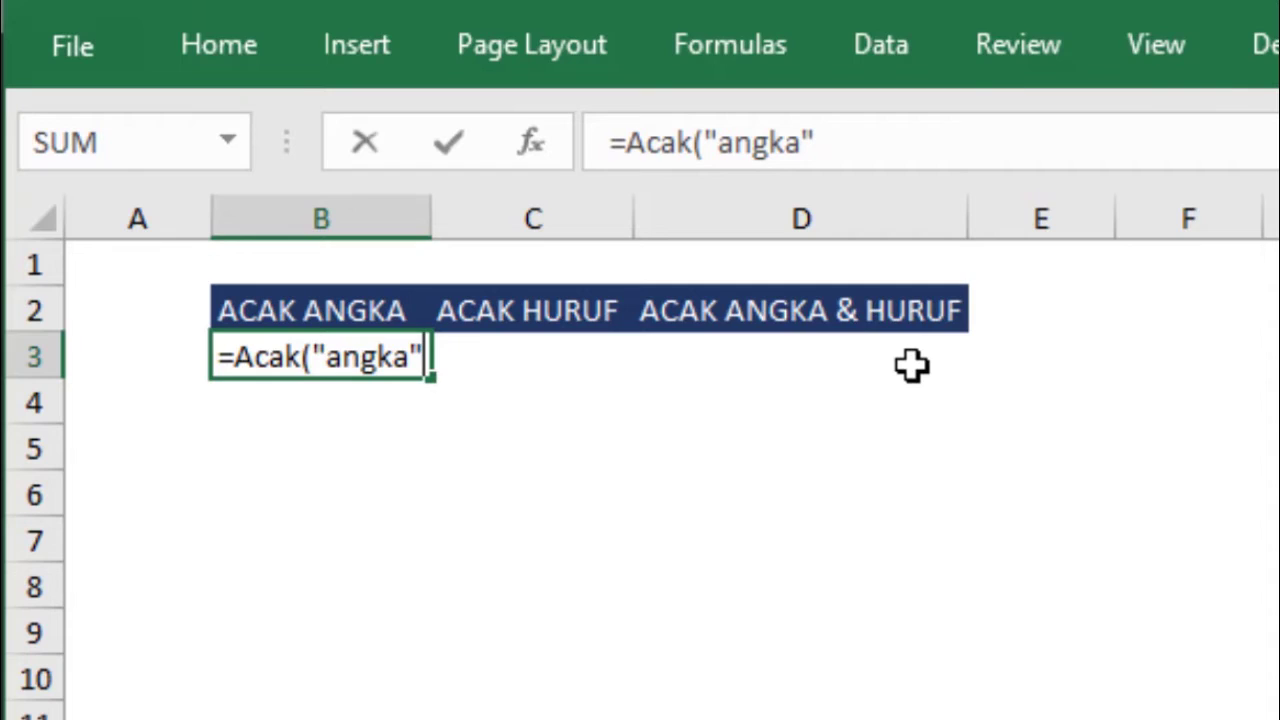
text(;)
text(10)
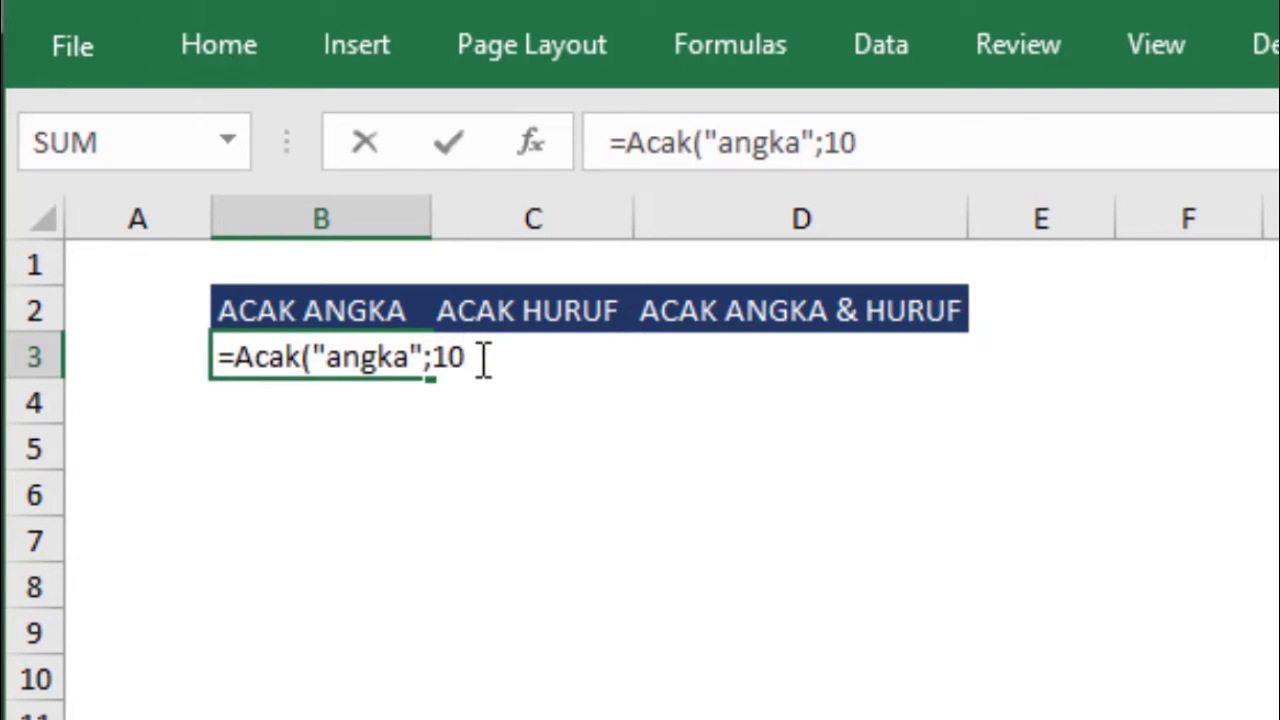
key(Return)
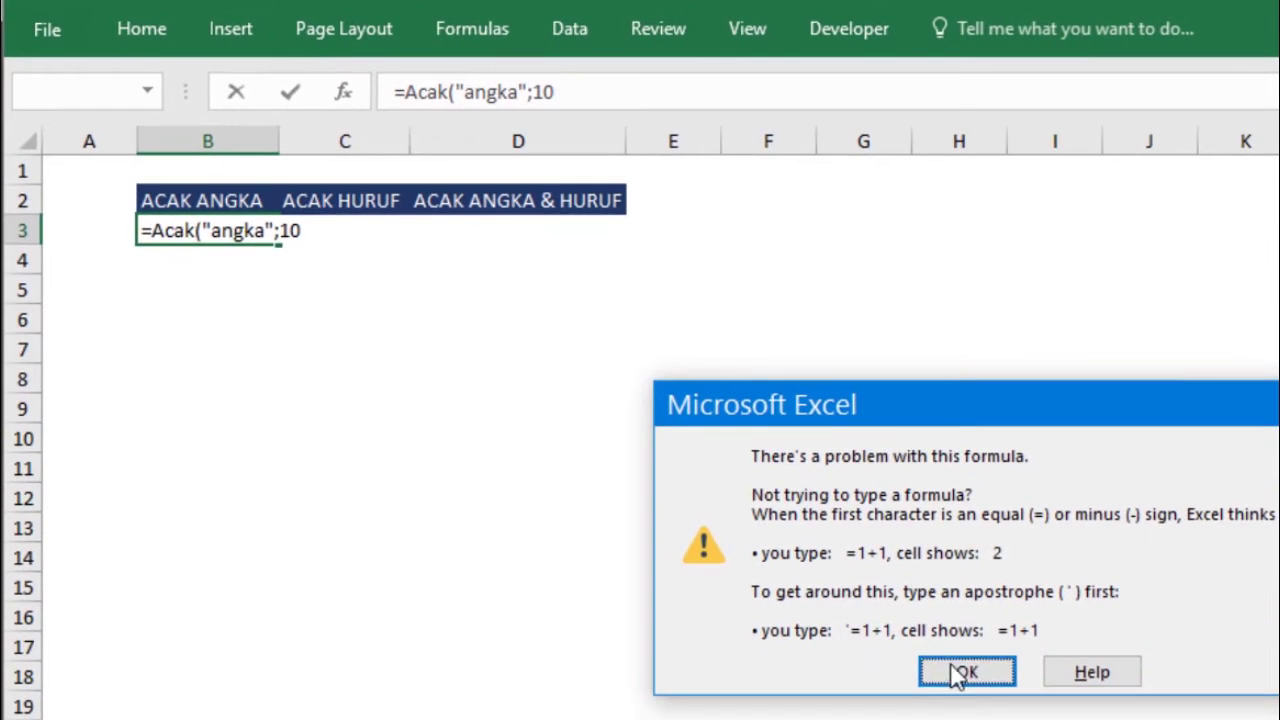
click(960, 675)
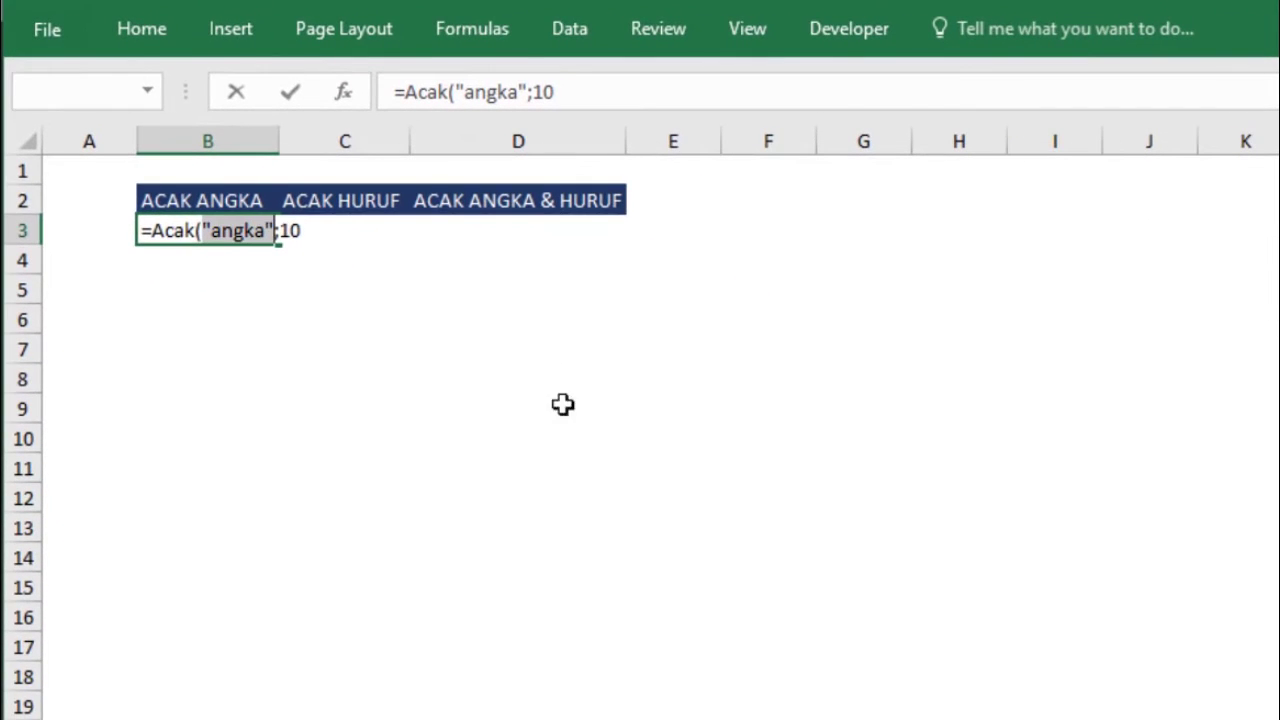
click(279, 230)
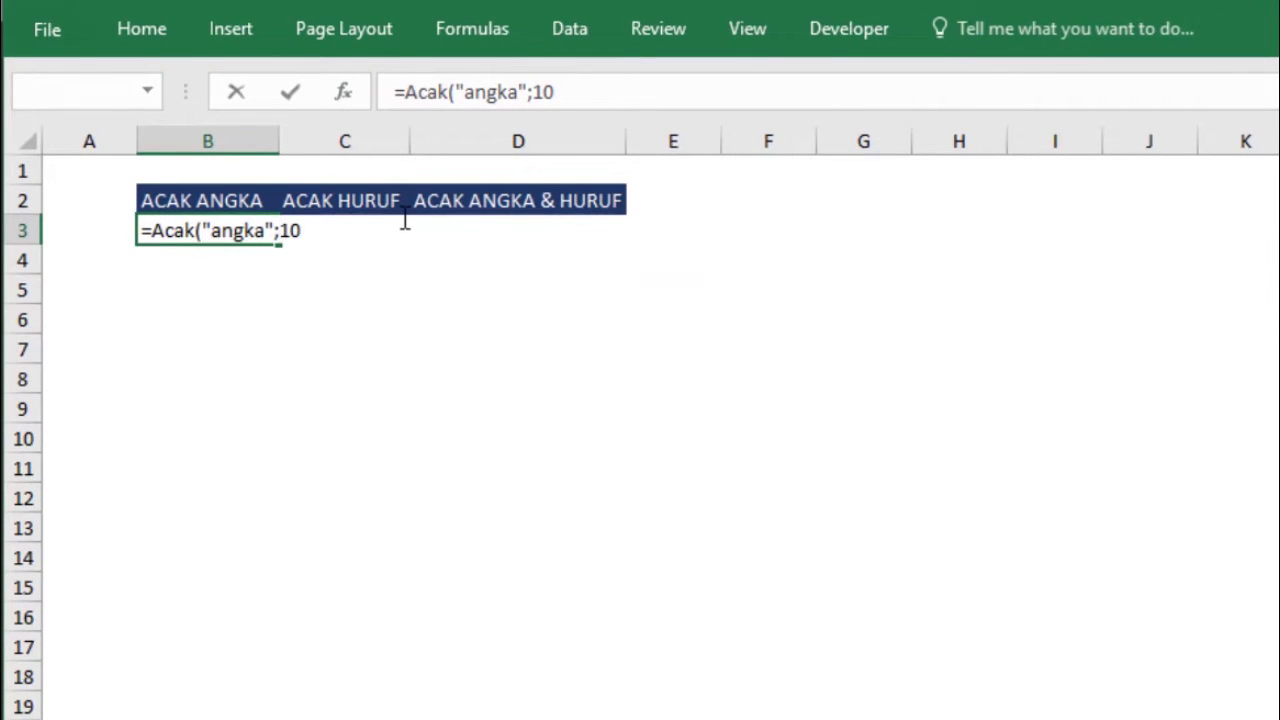
key(BackSpace)
text(,)
key(Return)
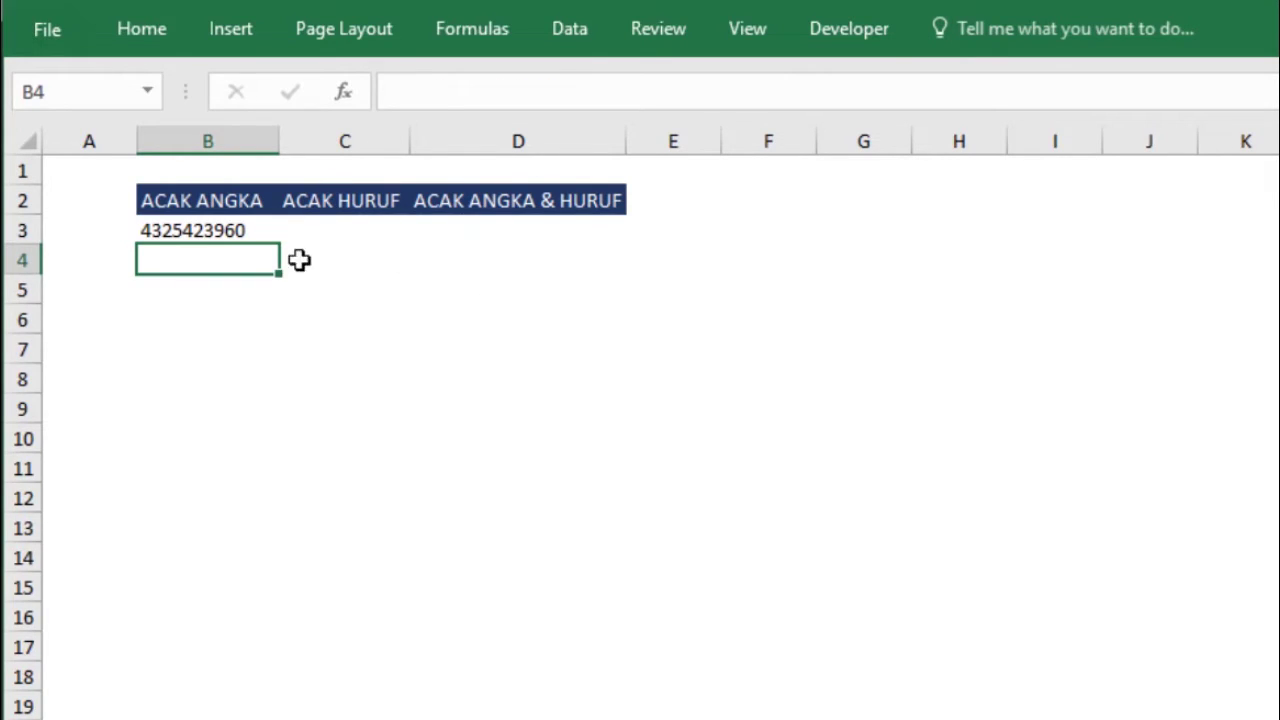
- Add =LEN(B3) in F3 to check the result length, showing 10
click(258, 238)
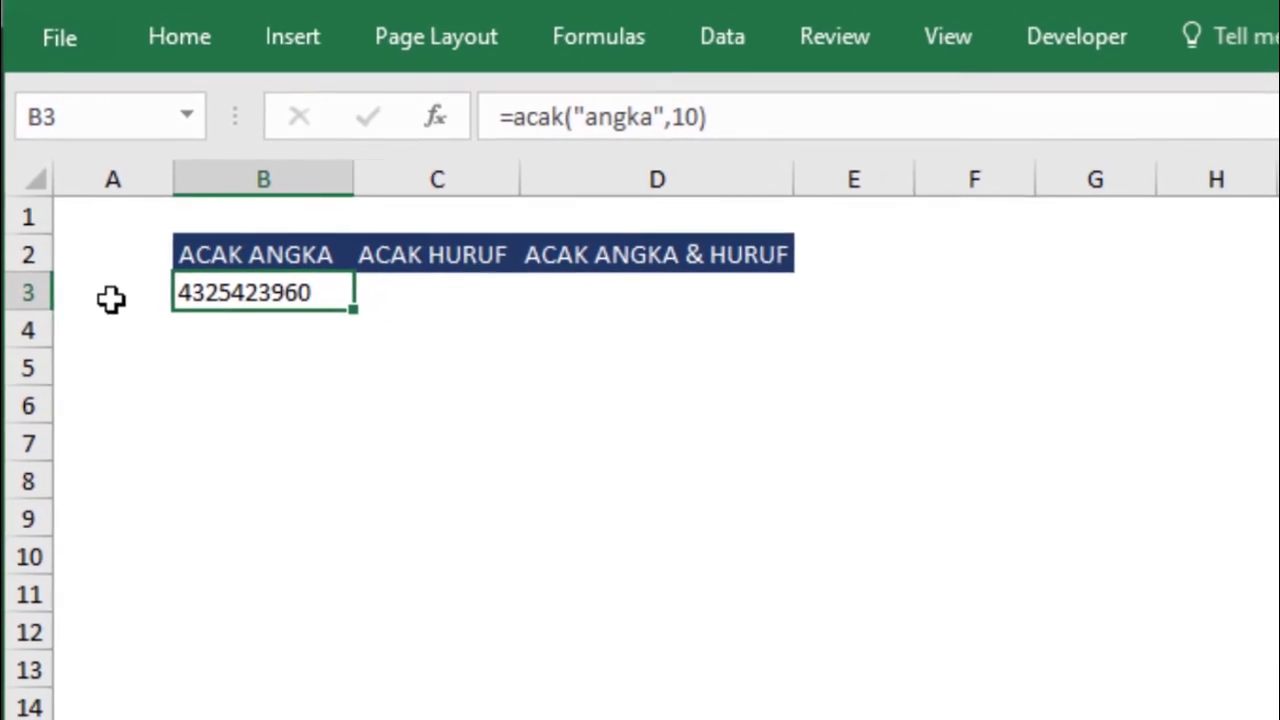
click(878, 291)
click(1000, 292)
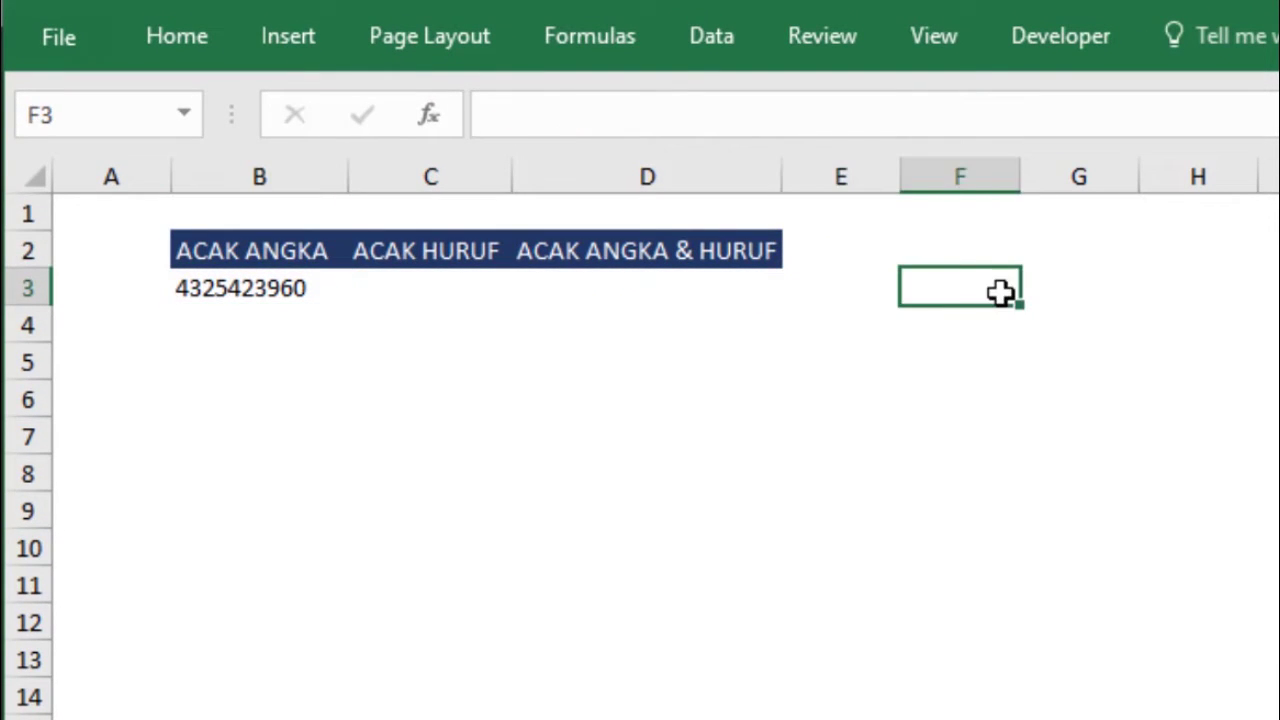
text(=len)
key(Tab)
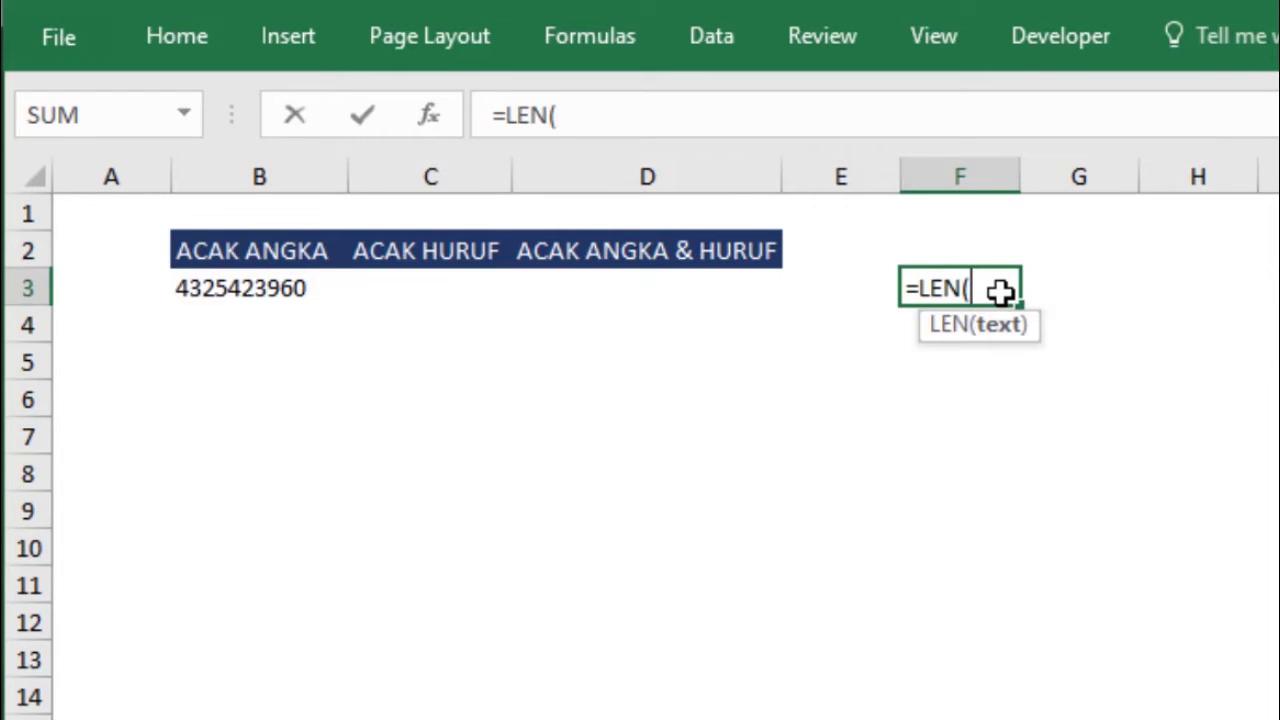
key(Left)
key(Left)
key(Left)
key(Return)
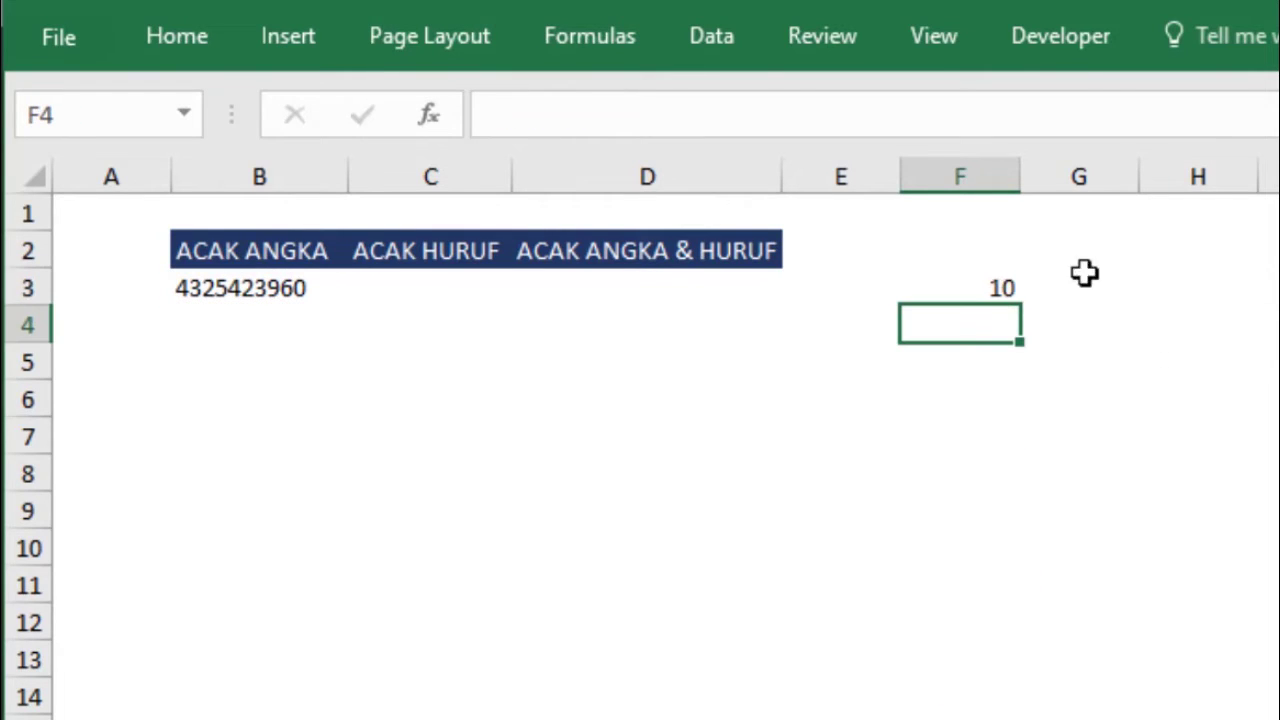
- Edit B3's Acak length argument, trying 50 and then 15
double_click(280, 288)
click(675, 115)
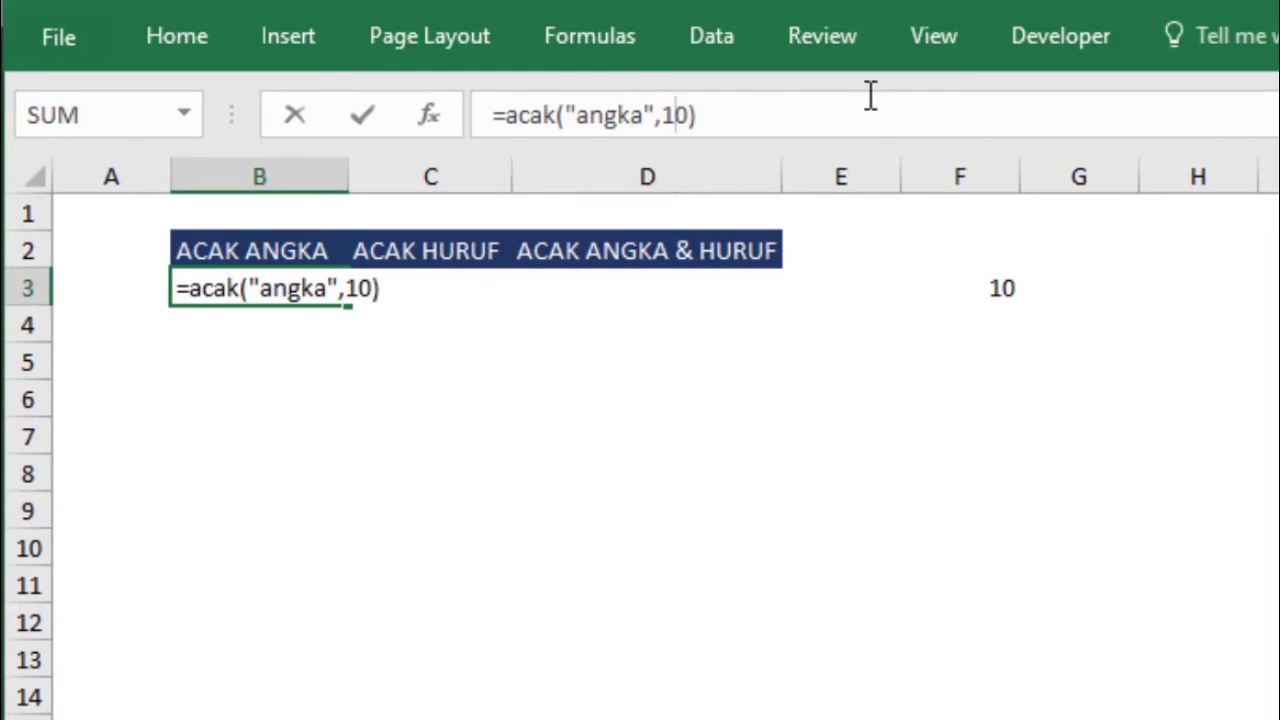
key(BackSpace)
text(5)
key(Return)
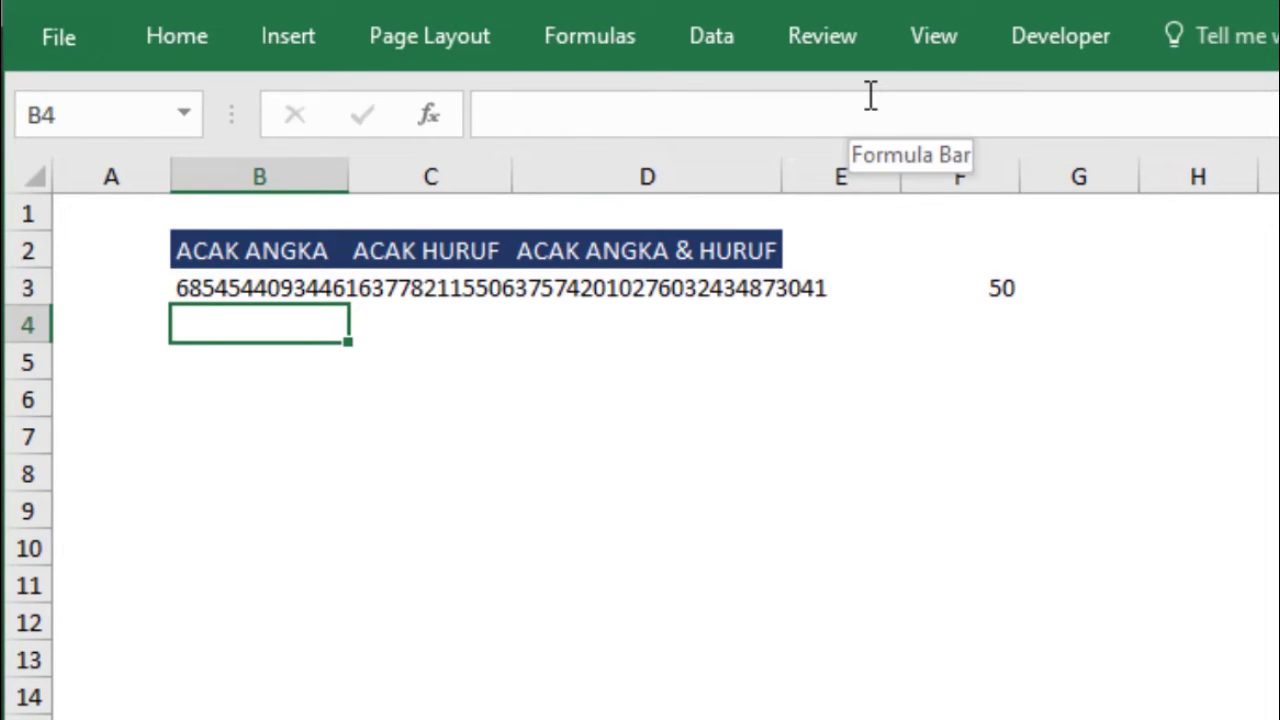
click(275, 290)
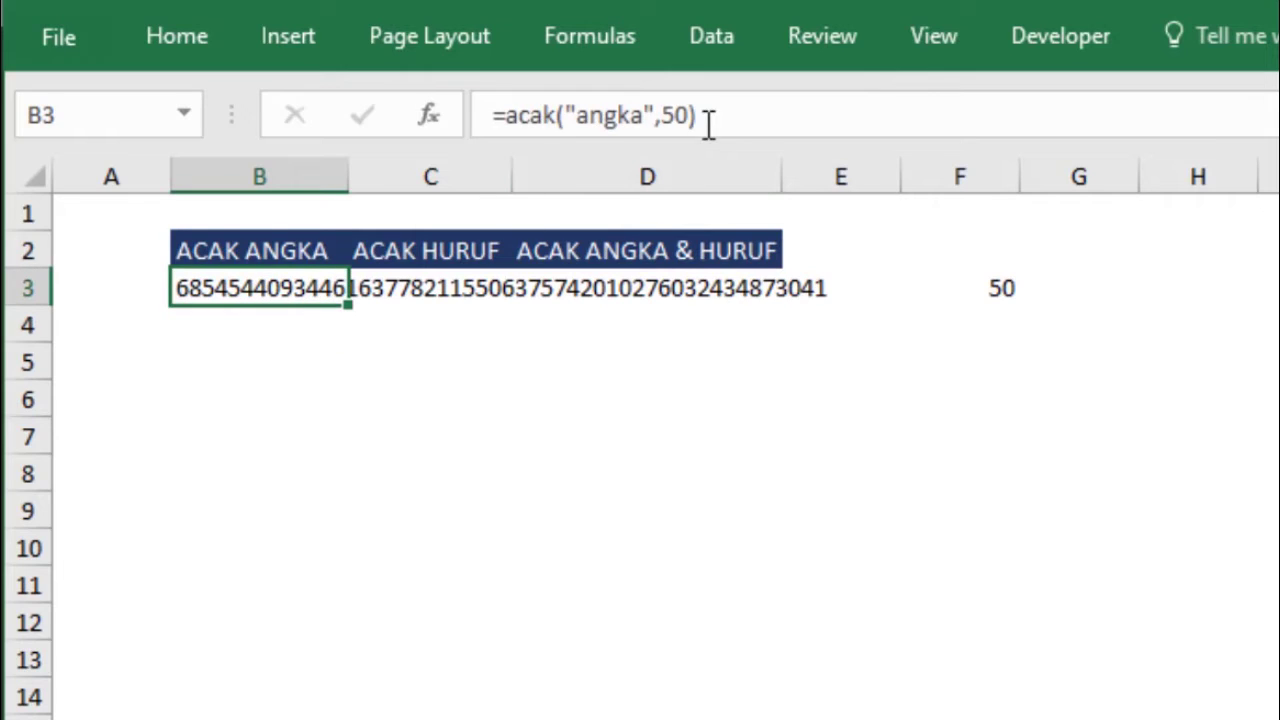
click(675, 115)
key(BackSpace)
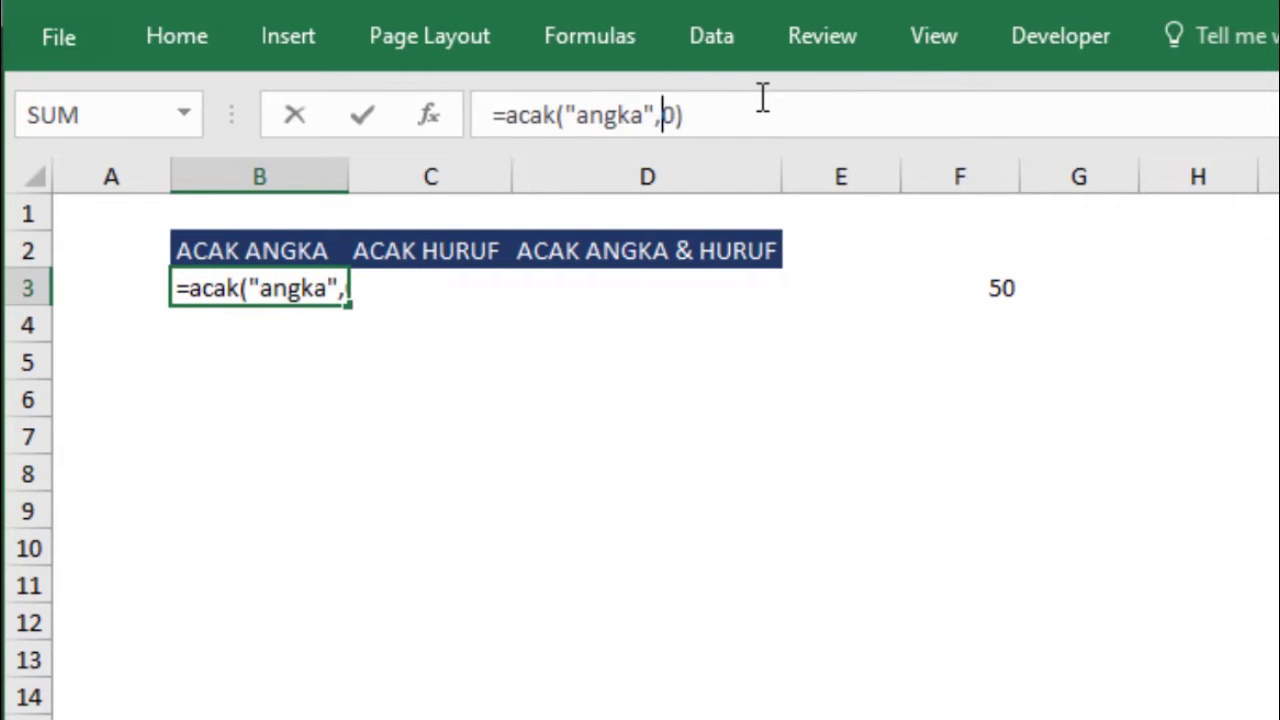
key(Delete)
text(15)
key(Return)
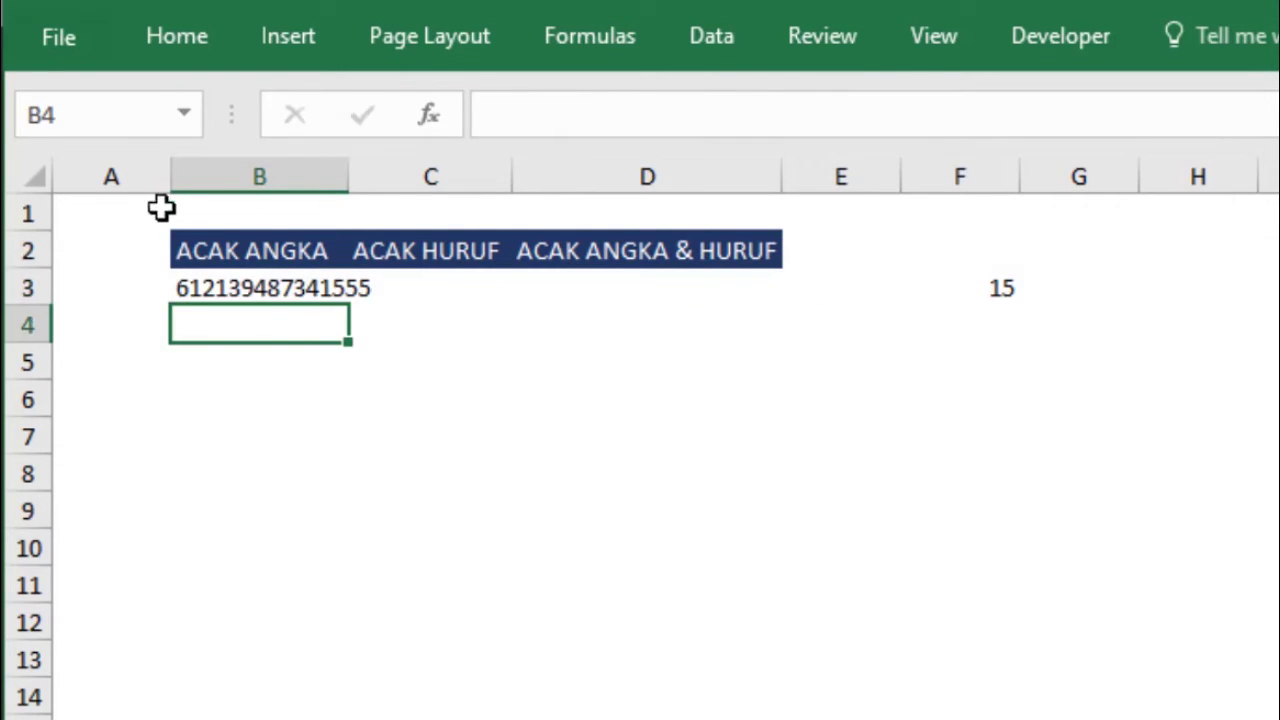
- Set B3's length to 50, check F3, then restore it to 10
click(258, 290)
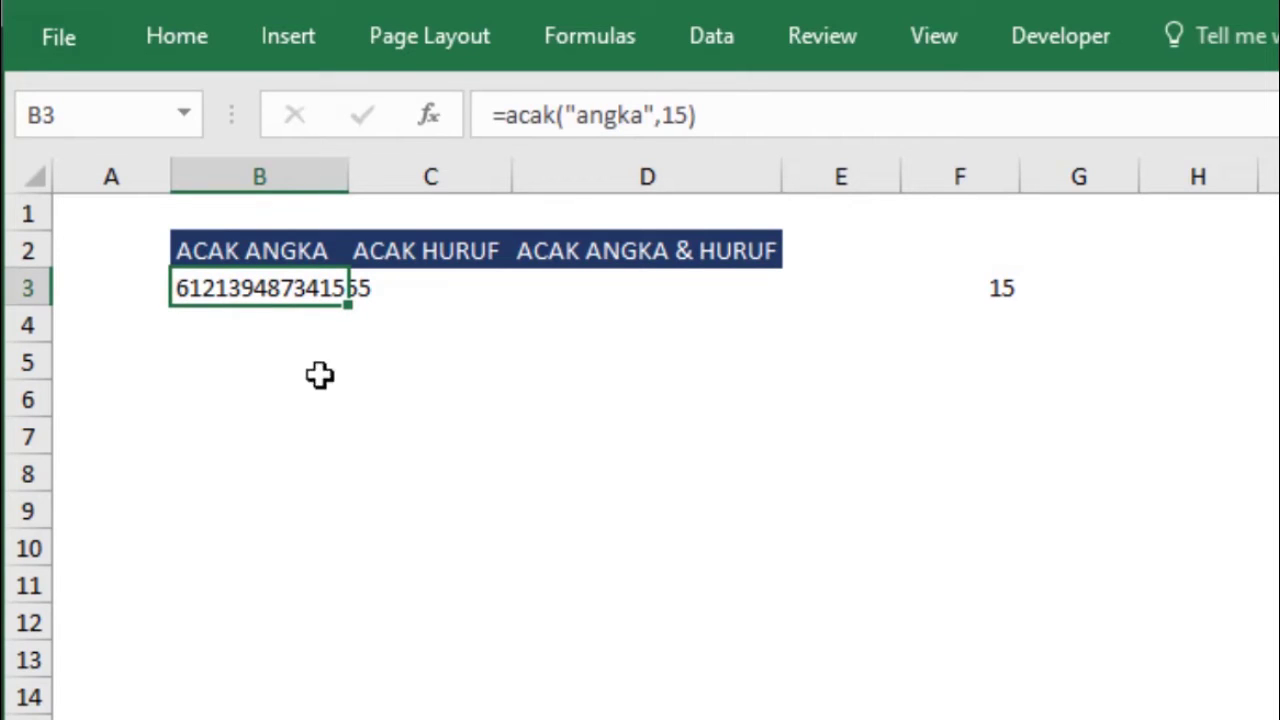
double_click(314, 285)
click(692, 115)
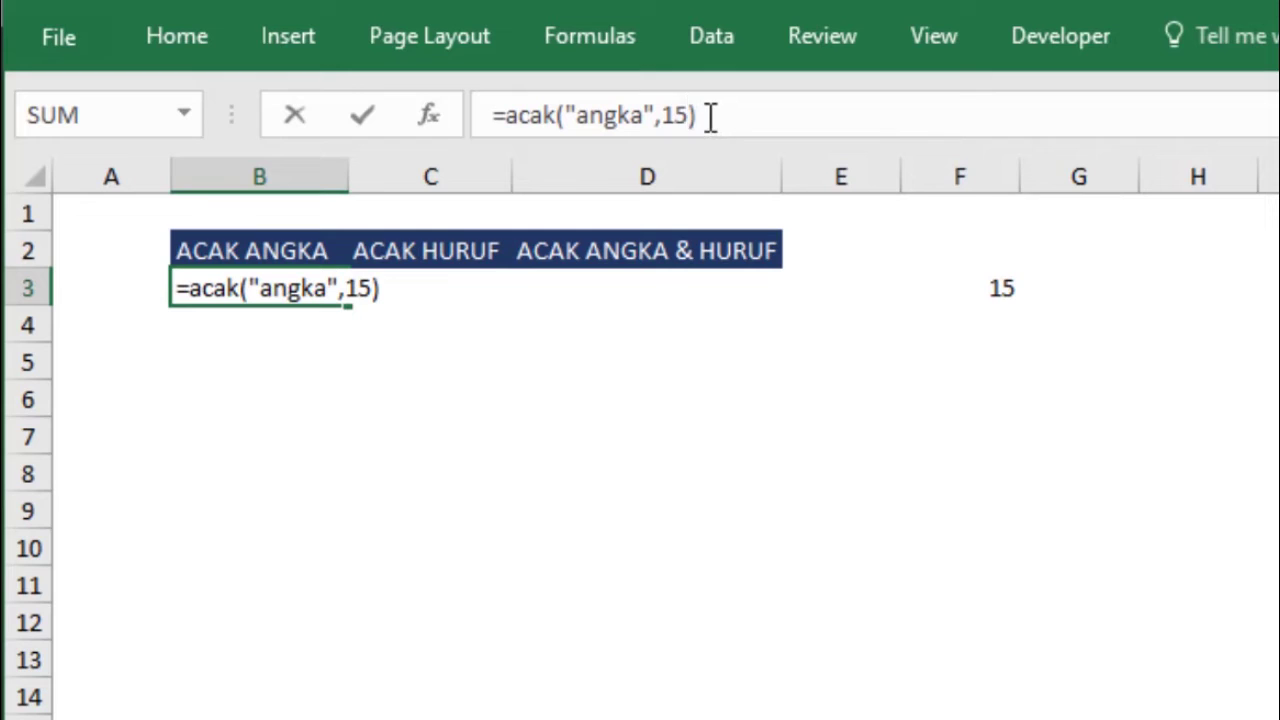
key(BackSpace)
key(BackSpace)
text(50)
key(Return)
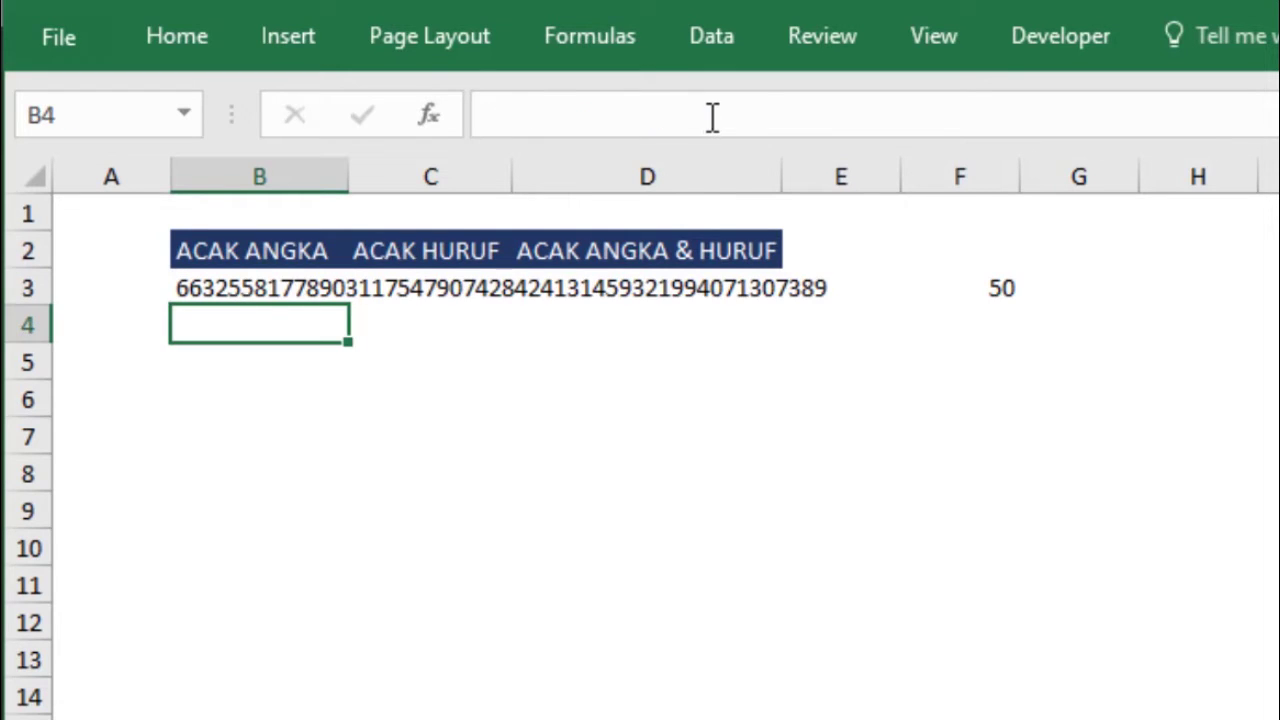
click(186, 290)
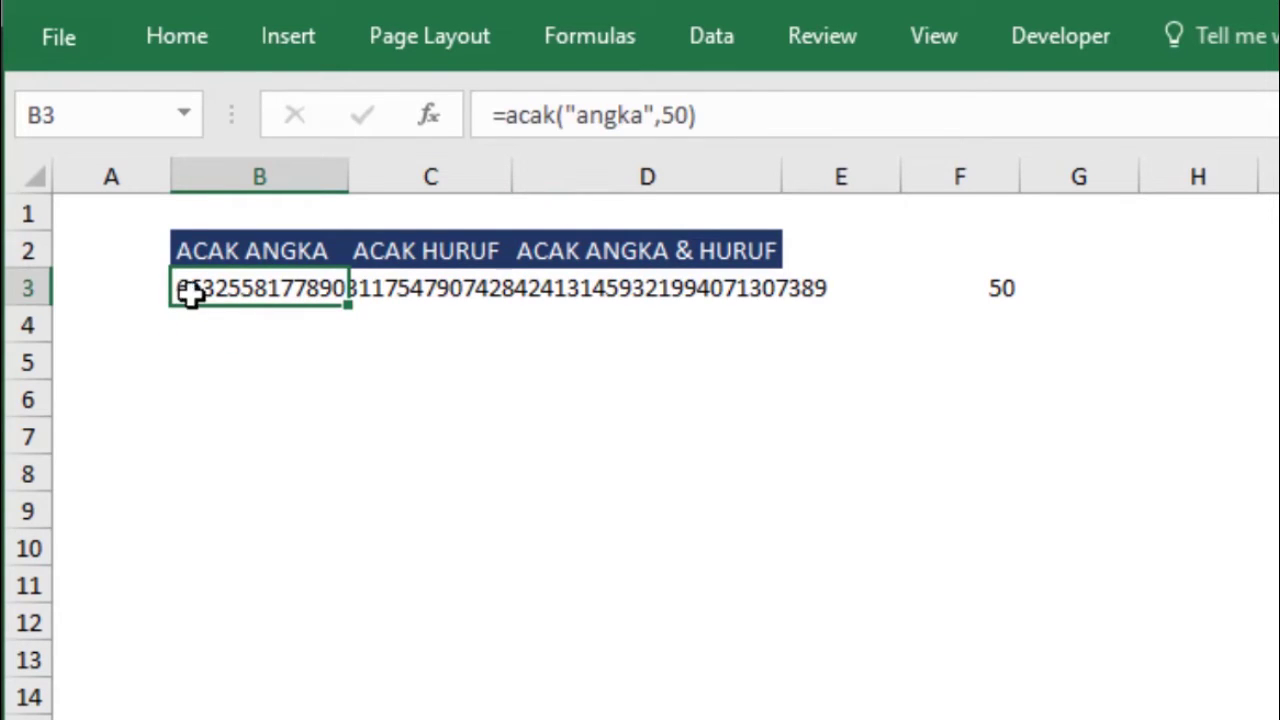
click(1014, 285)
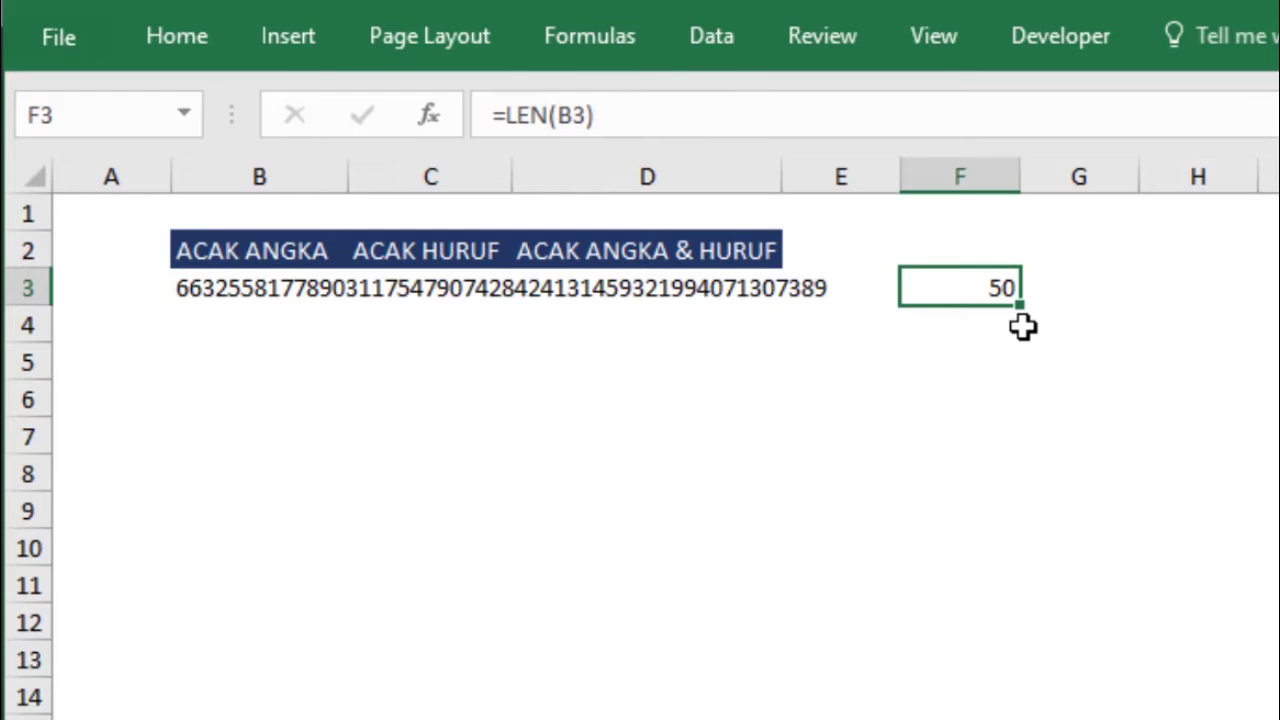
click(213, 295)
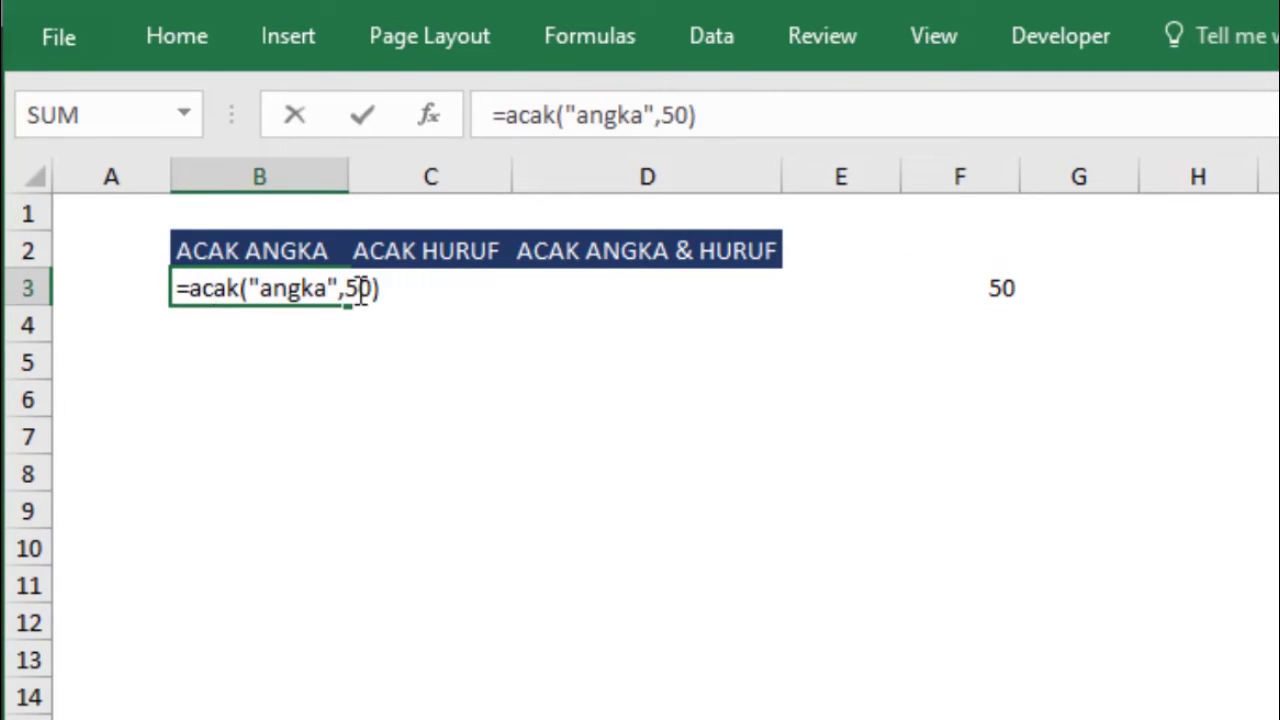
click(359, 288)
key(BackSpace)
text(1)
key(Return)
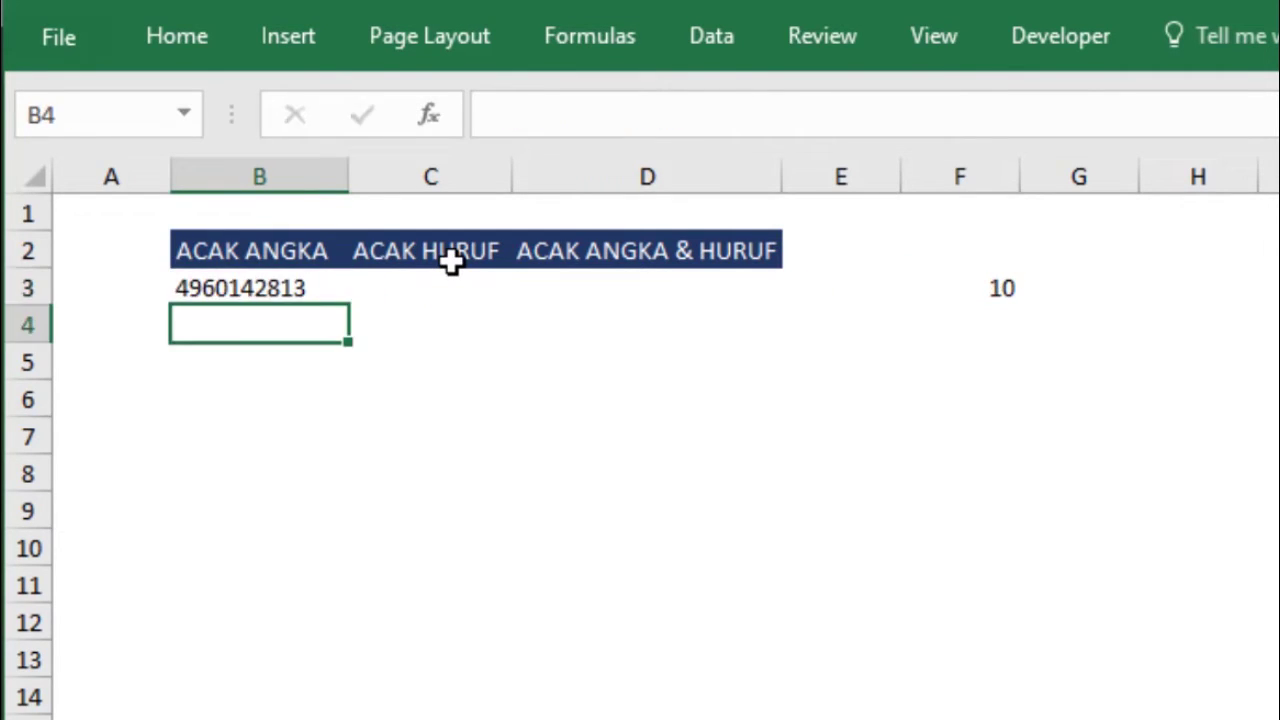
click(469, 440)
- Fill B3's random-number formula down column B past row 14 and spot-check B5 and B10
click(307, 289)
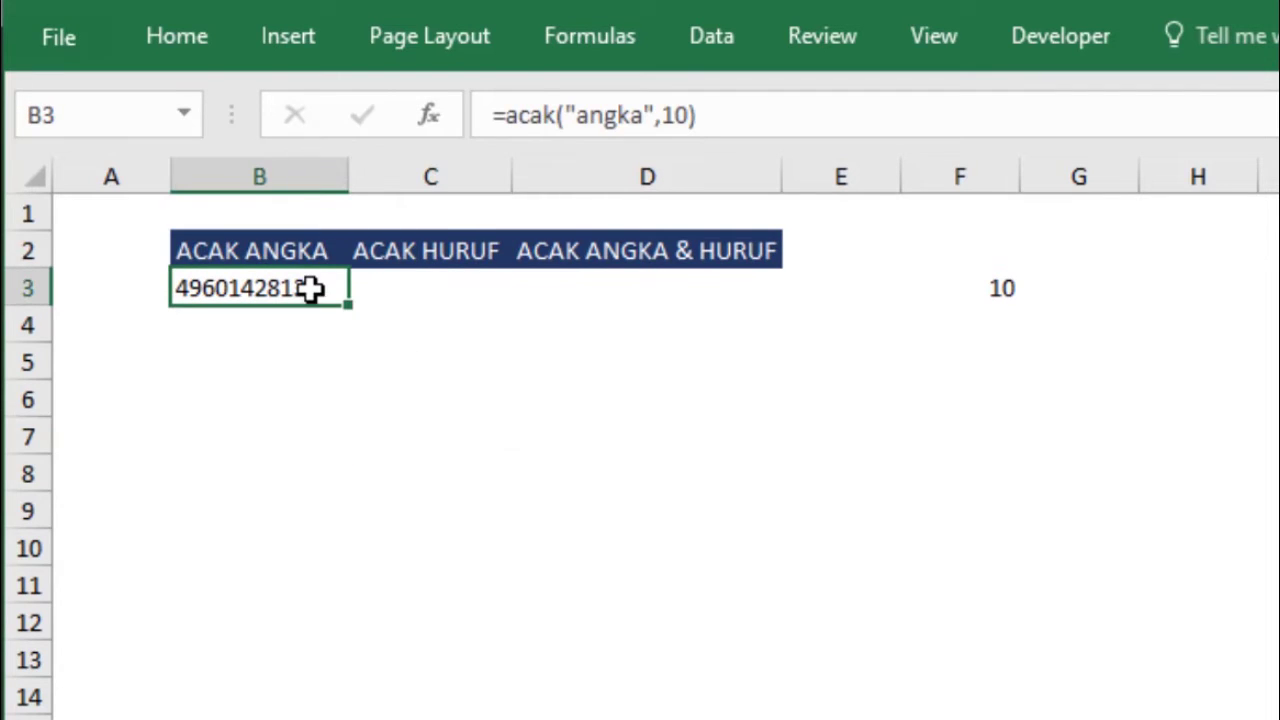
drag(349, 305, 350, 712)
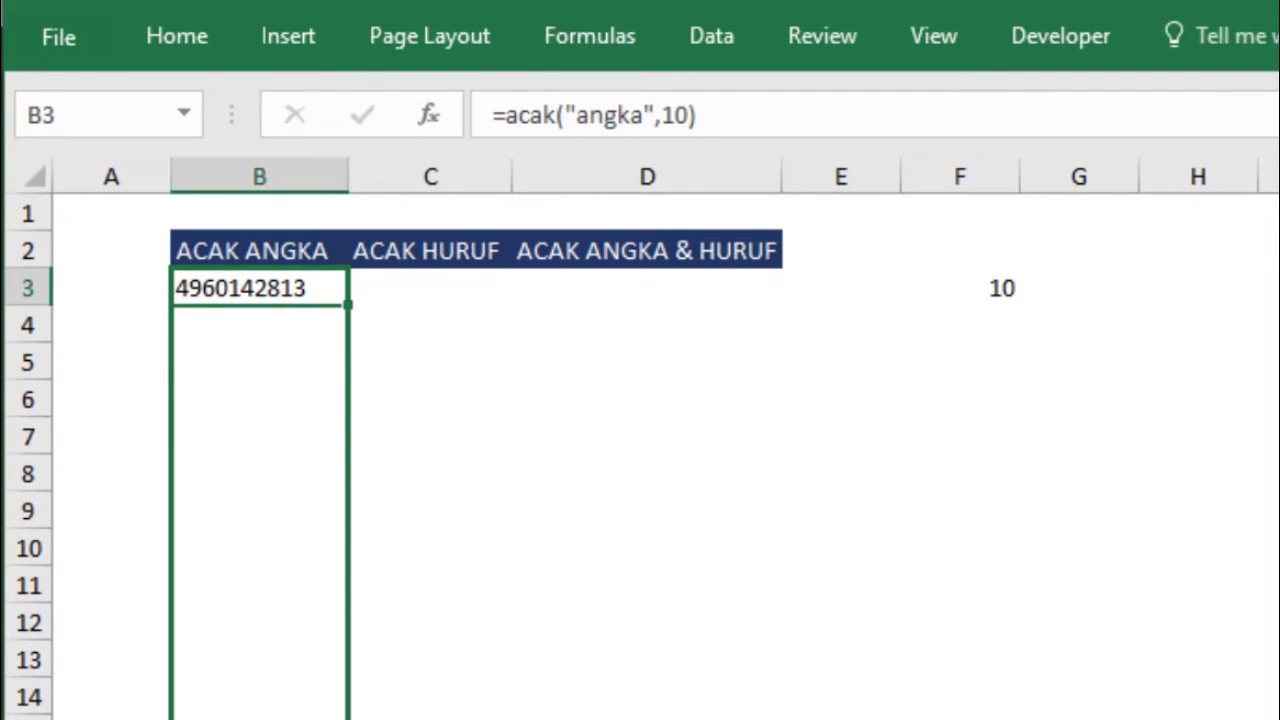
click(975, 660)
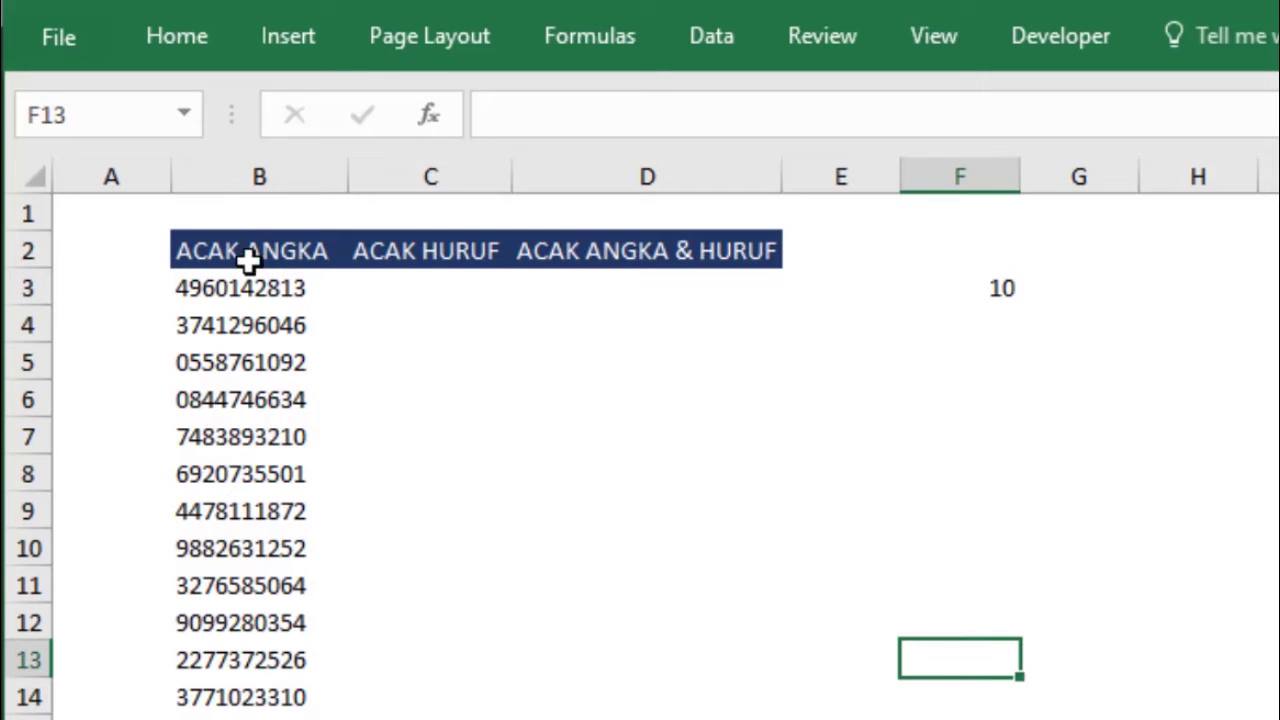
click(257, 295)
click(254, 365)
click(262, 545)
- Re-enter B8's formula to generate a new random number
click(279, 505)
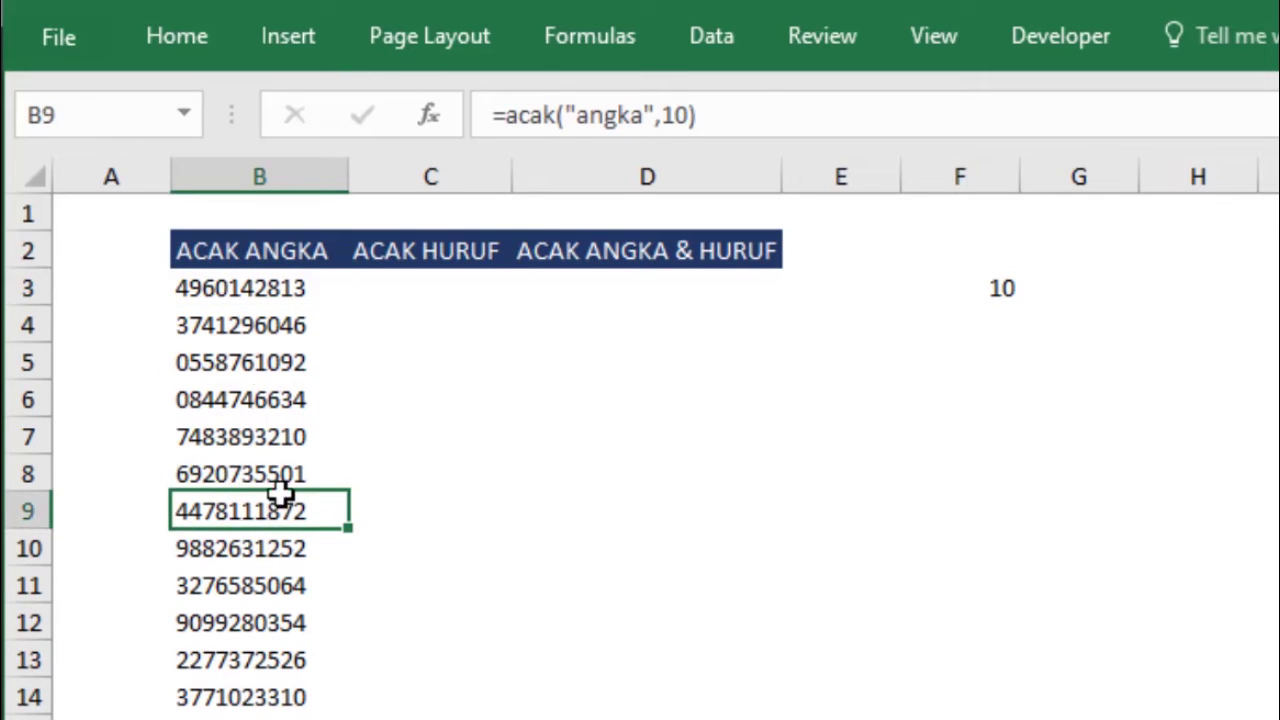
double_click(285, 476)
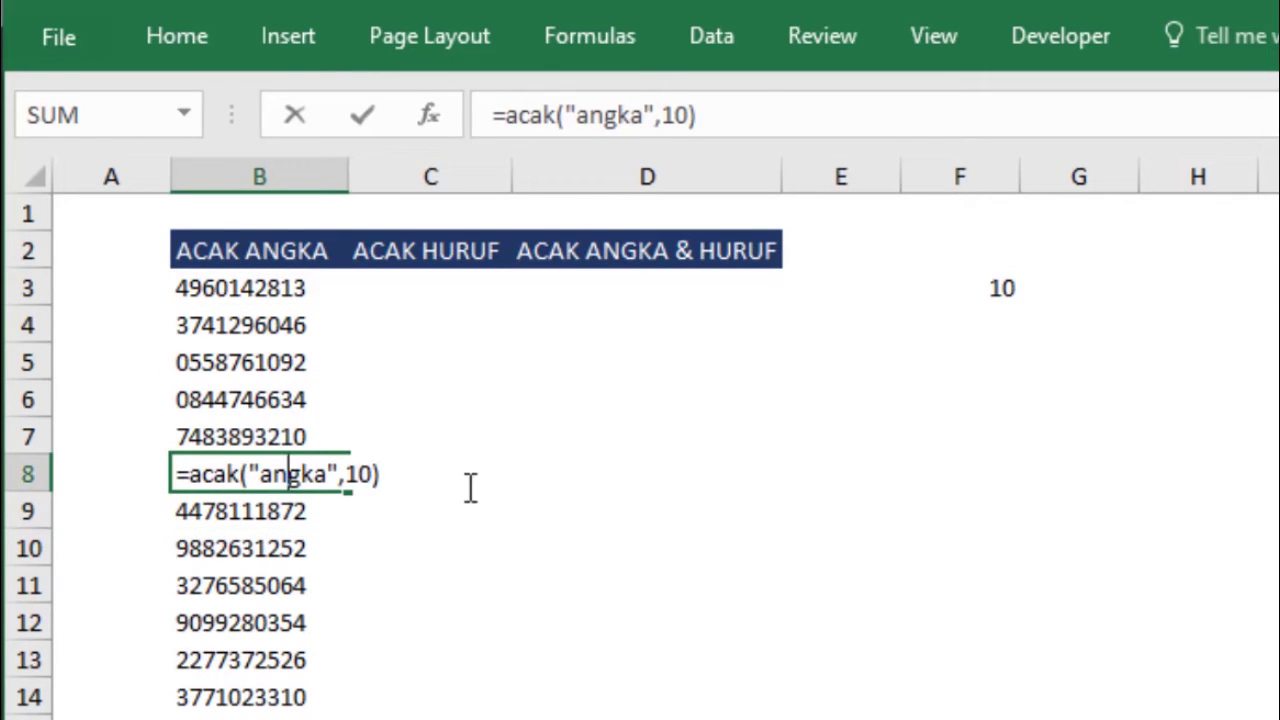
key(Return)
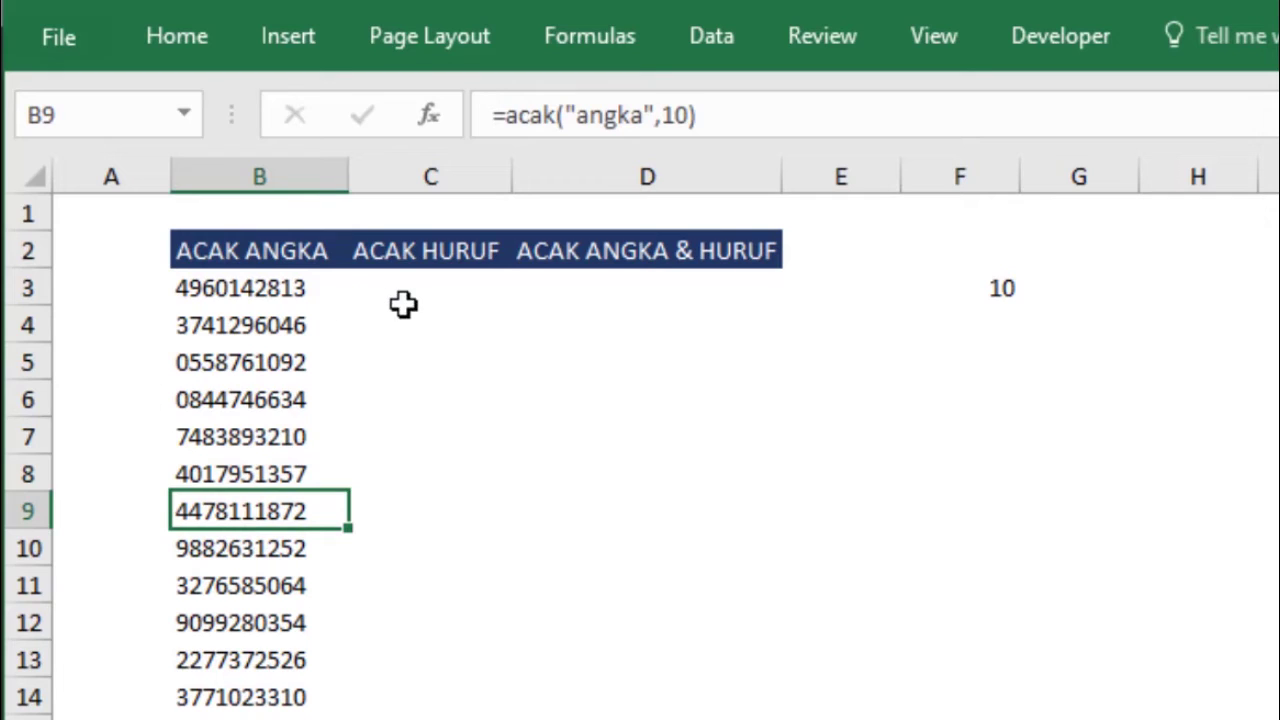
click(449, 292)
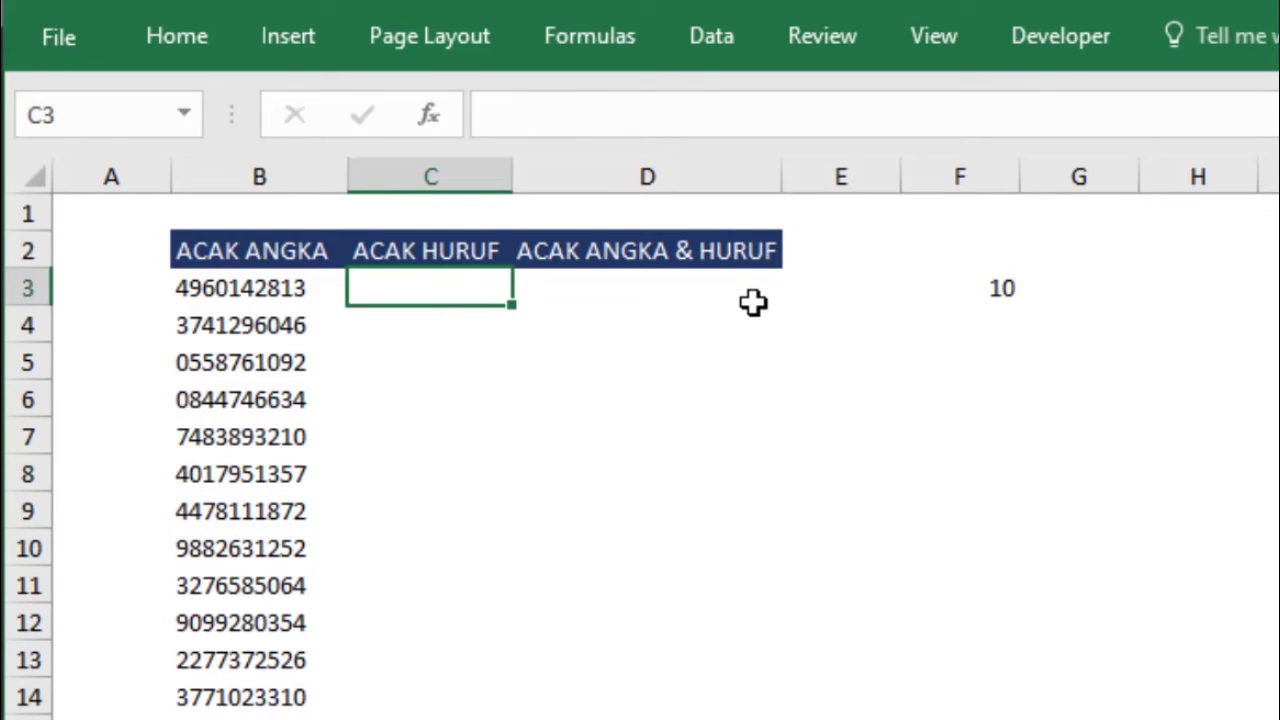
- Enter =acak("huruf",10) in C3 using the autocomplete suggestion
text(=a)
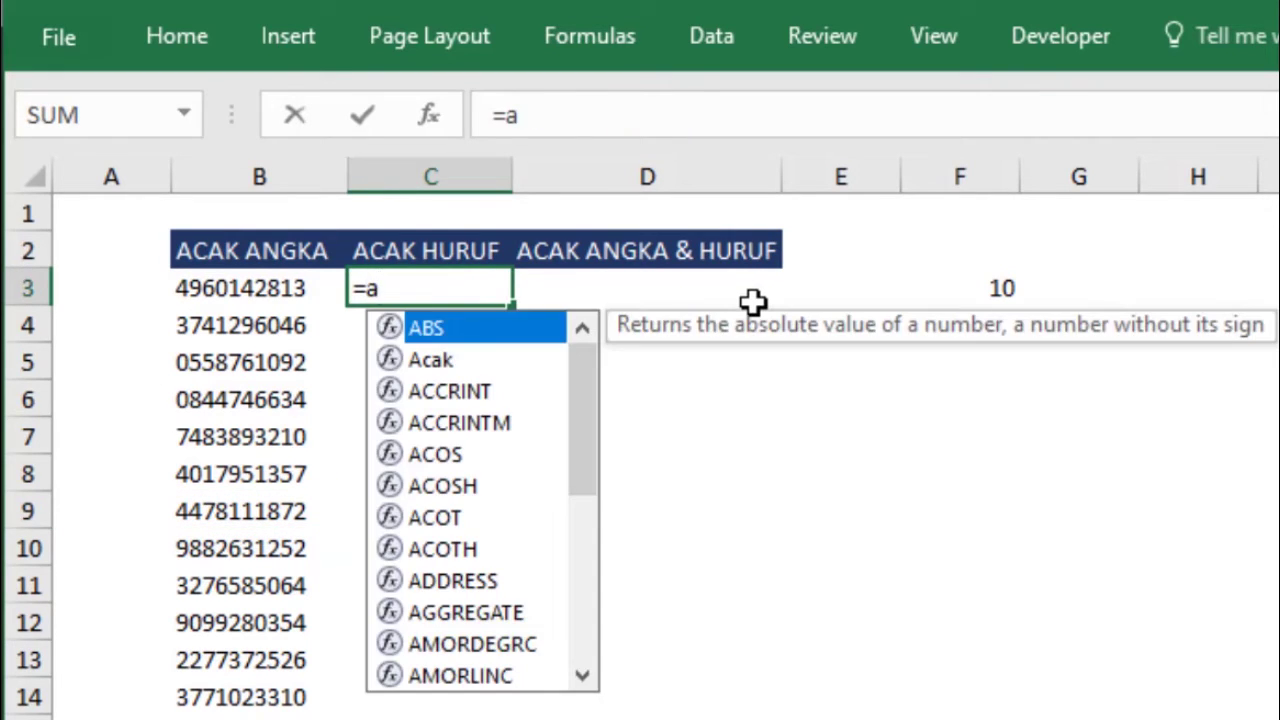
text(c)
key(Tab)
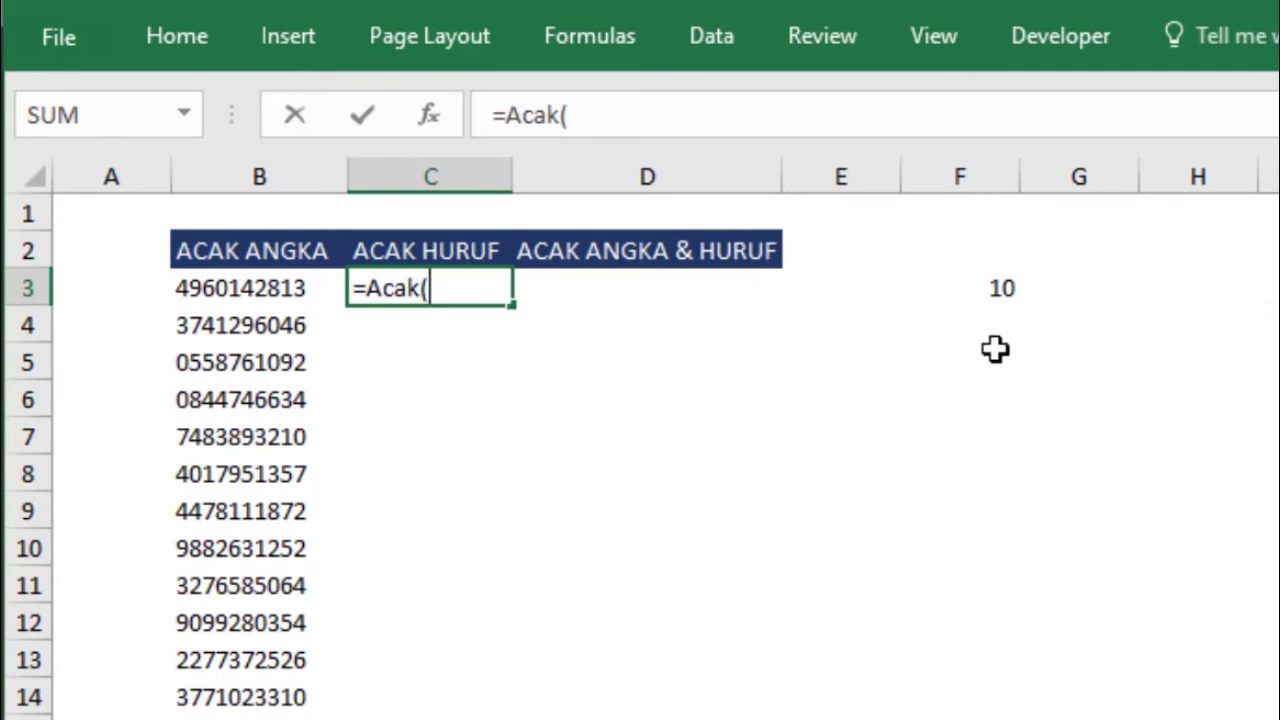
text(")
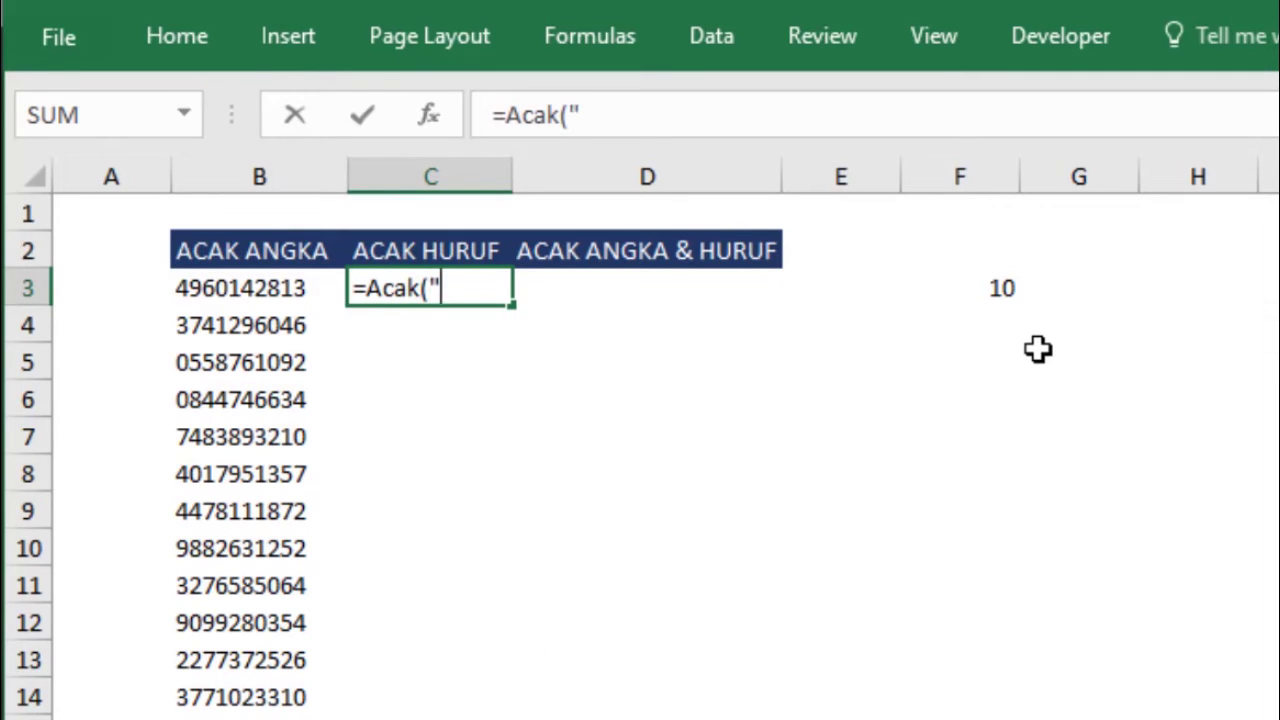
text(huruf)
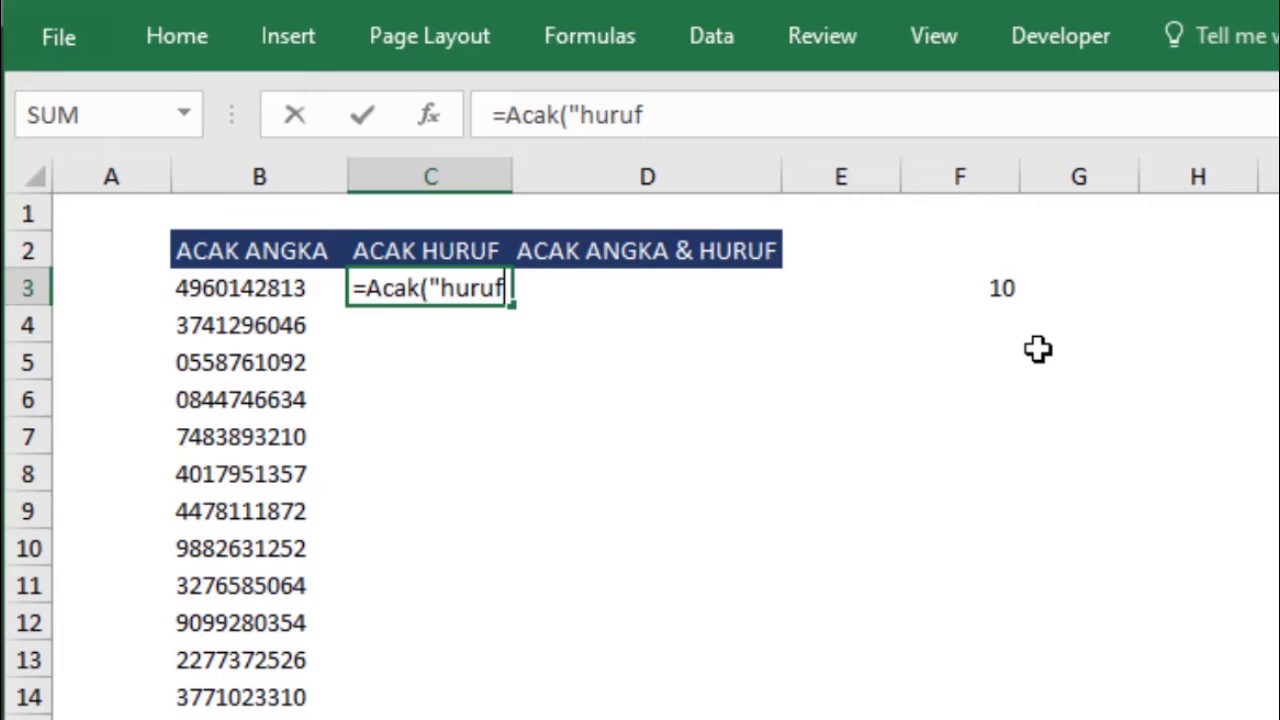
text(",)
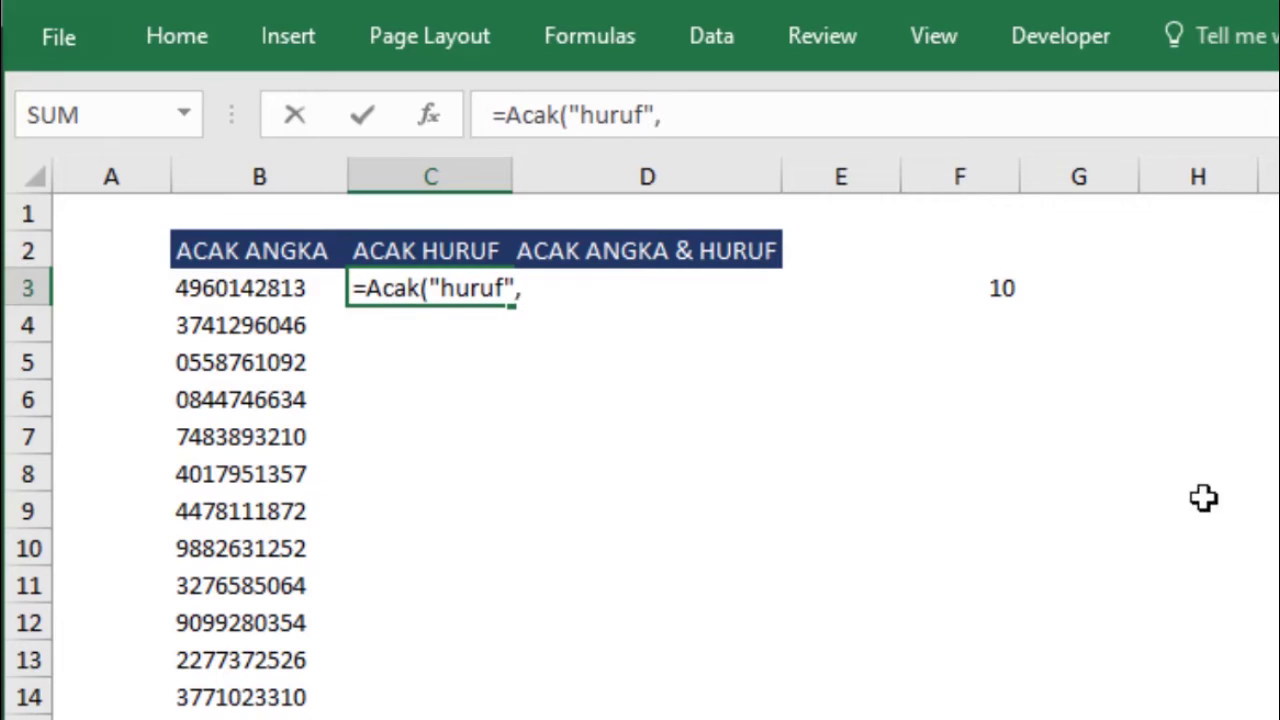
text(10)
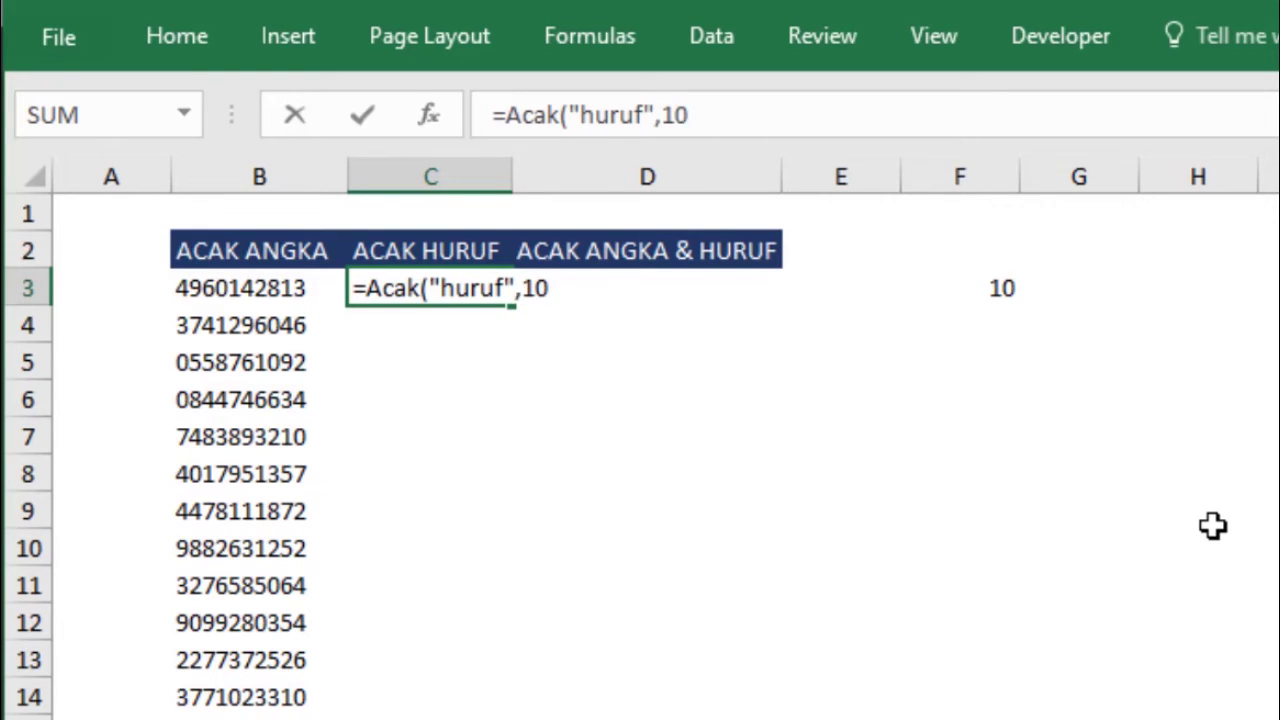
key(Return)
- Re-enter C3's formula repeatedly to regenerate its ten random letters
click(470, 287)
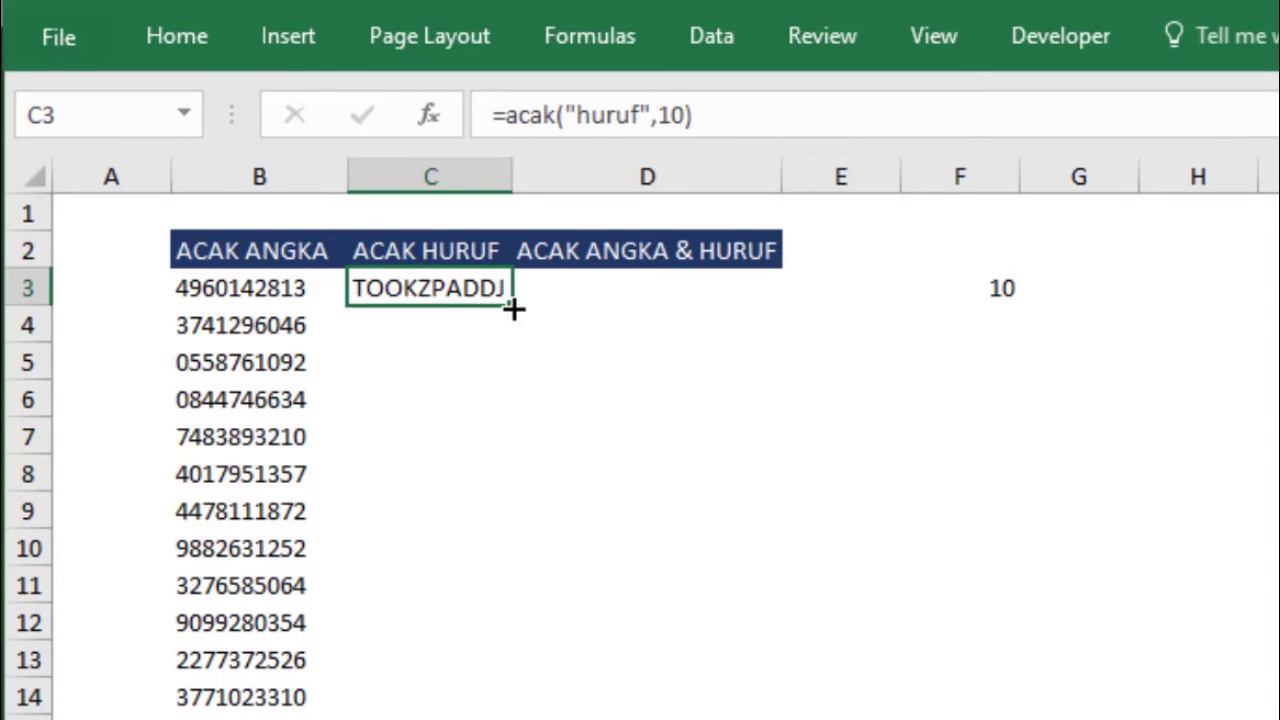
double_click(477, 287)
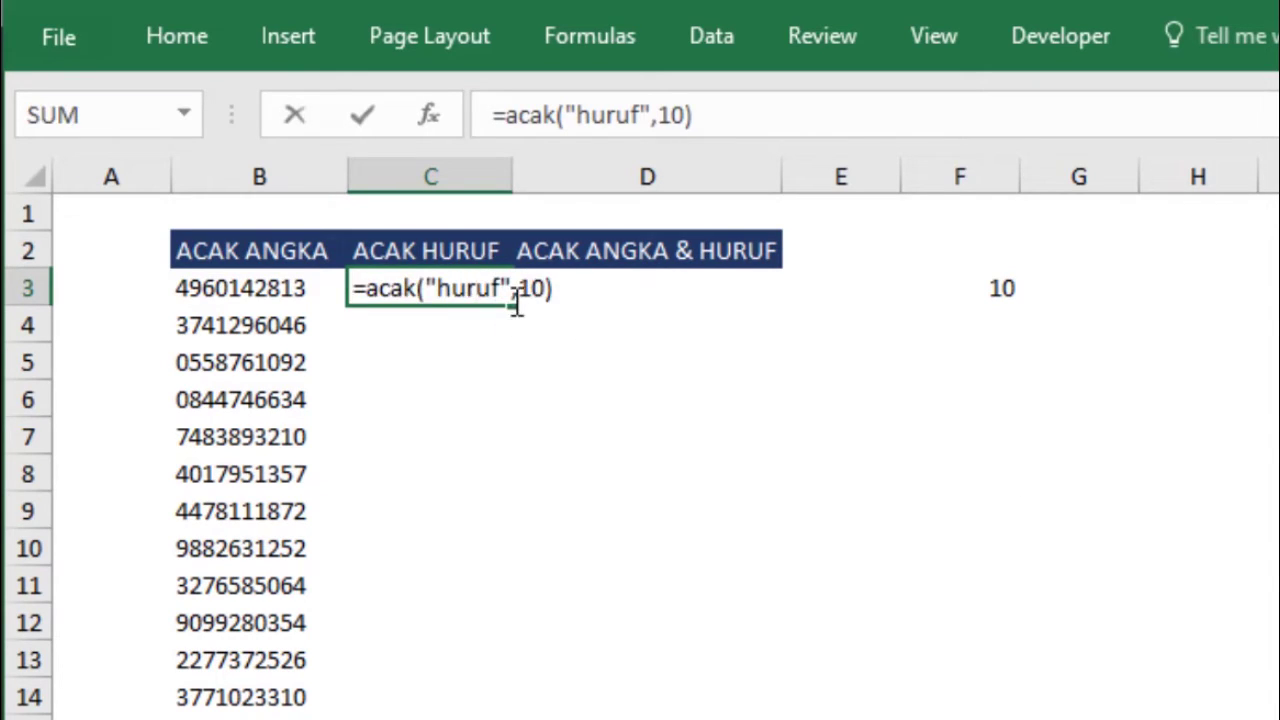
key(Return)
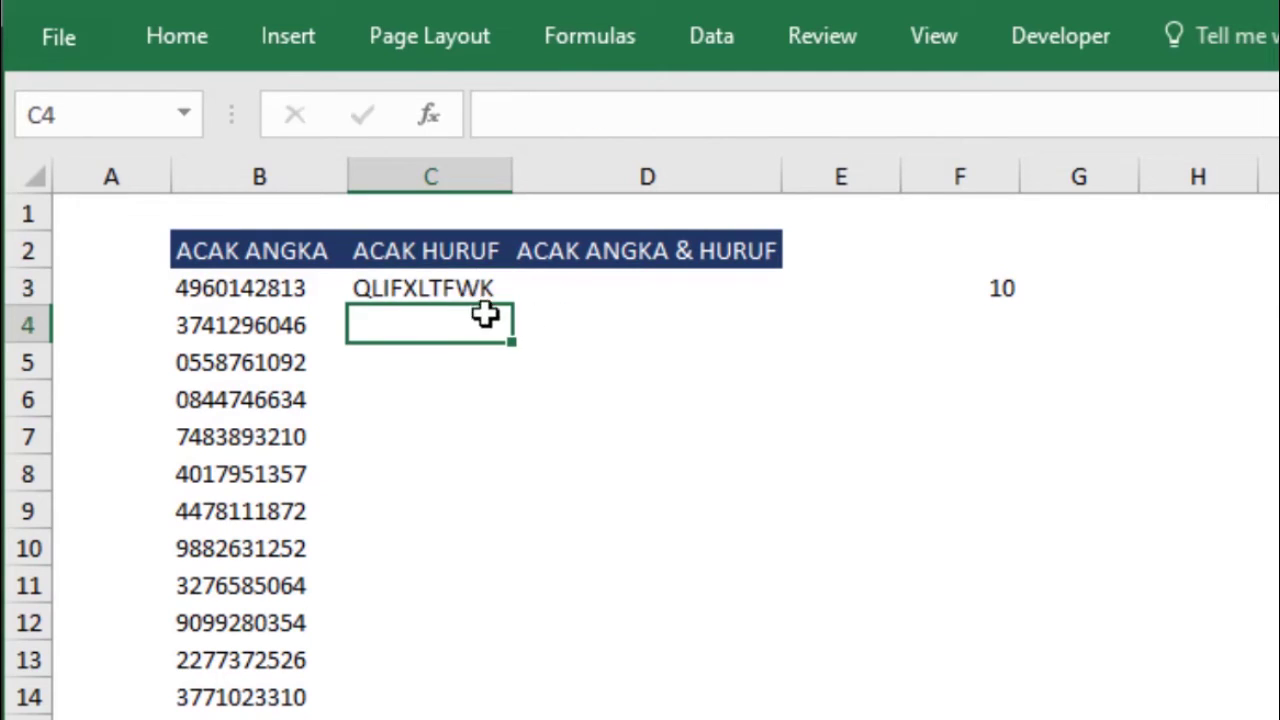
click(463, 285)
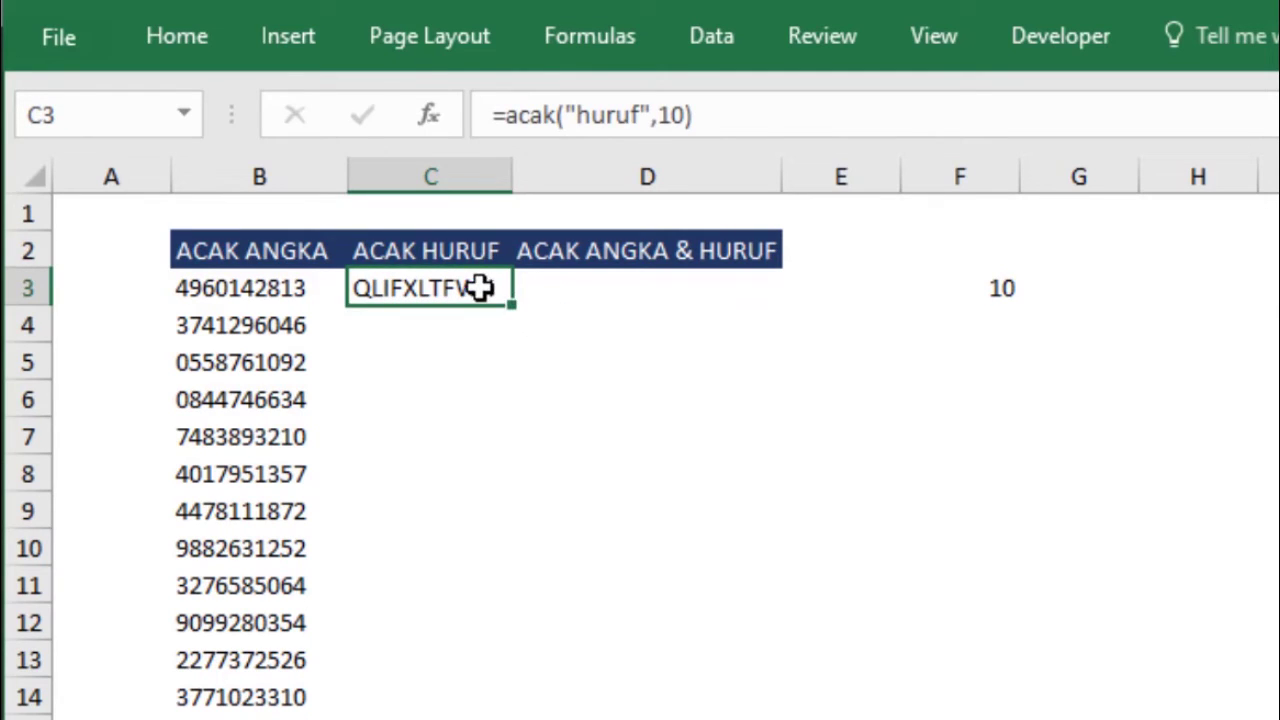
double_click(478, 287)
key(Return)
click(467, 287)
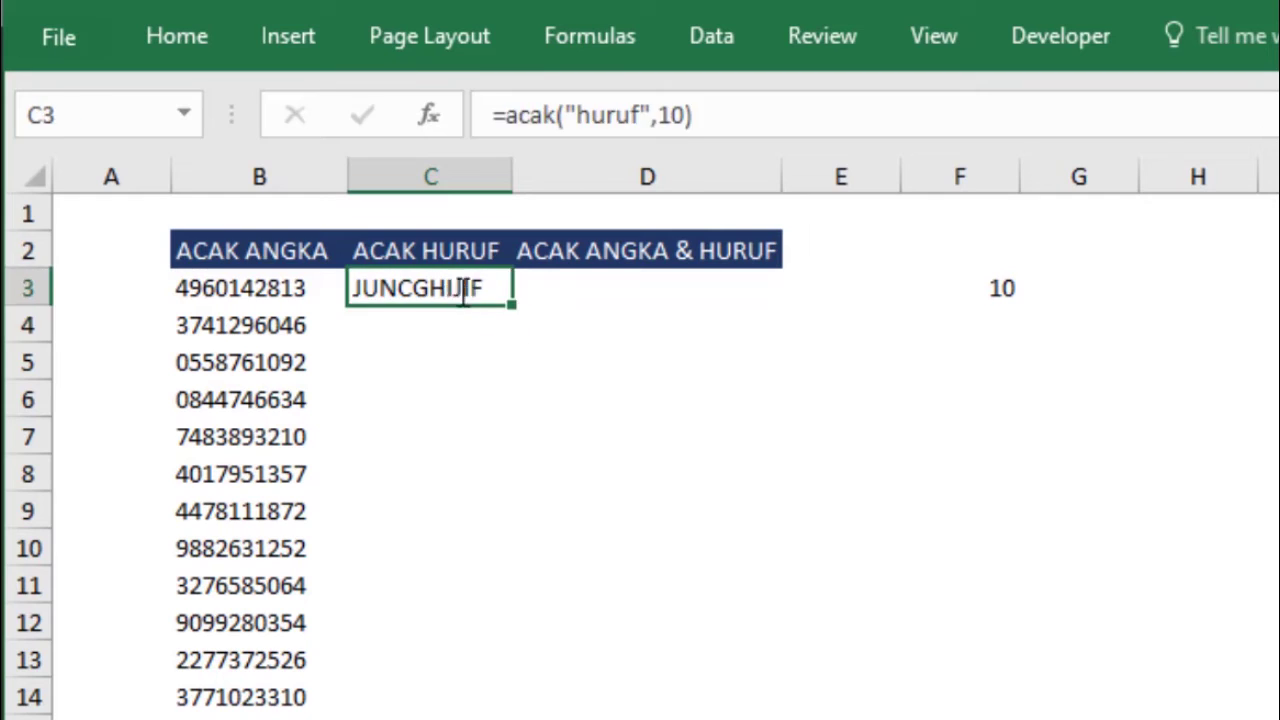
double_click(455, 287)
key(Return)
double_click(462, 287)
key(Return)
double_click(482, 288)
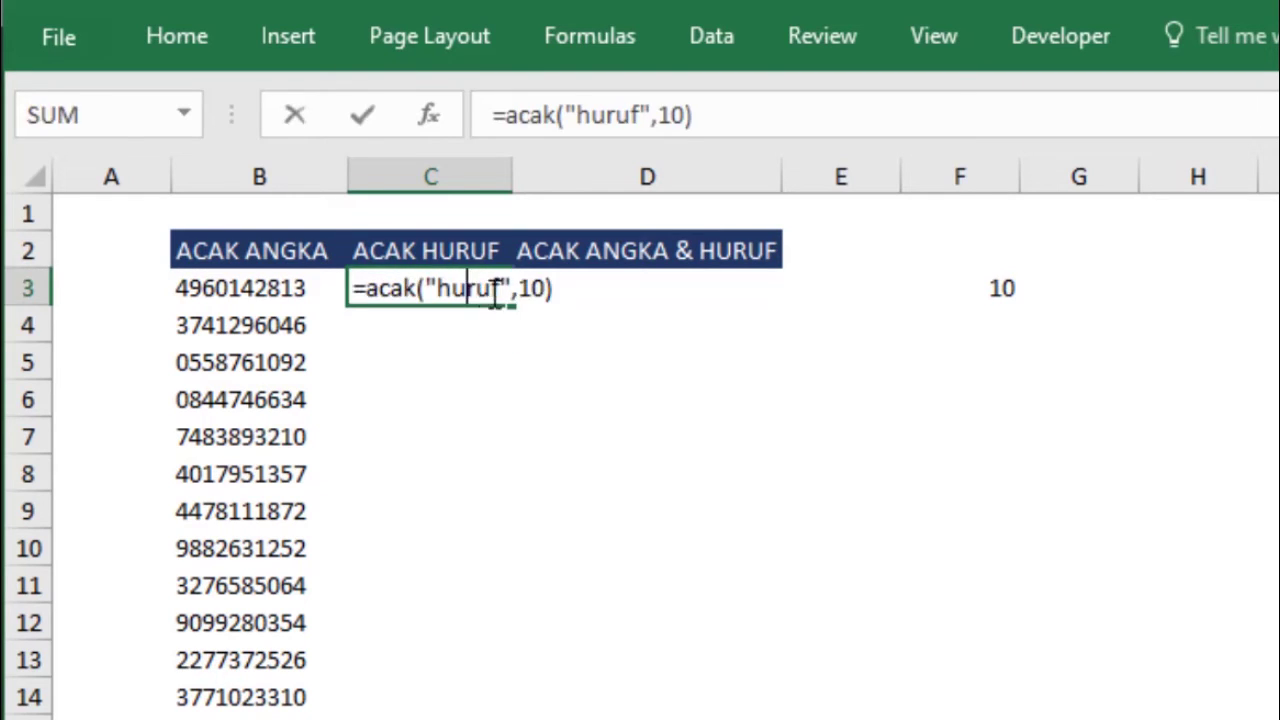
key(Return)
click(498, 291)
- Fill the random-letter formula from C3 down to C14
drag(512, 304, 503, 712)
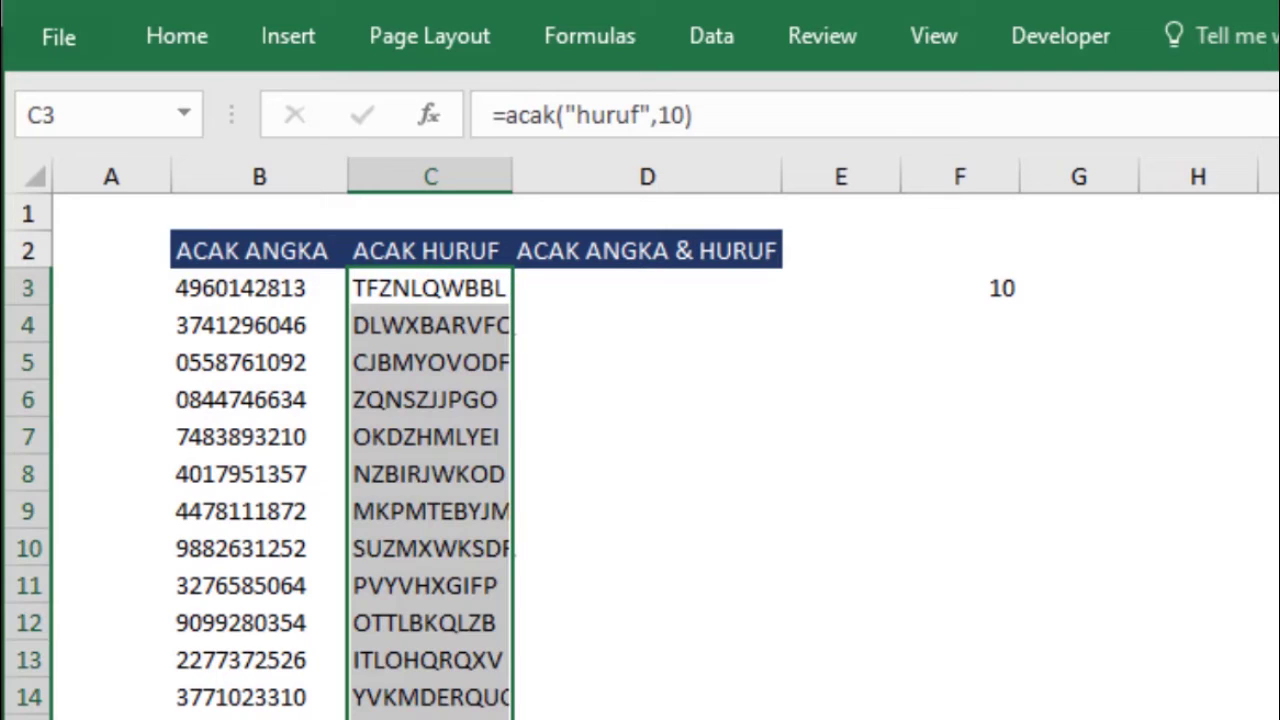
click(766, 589)
click(494, 289)
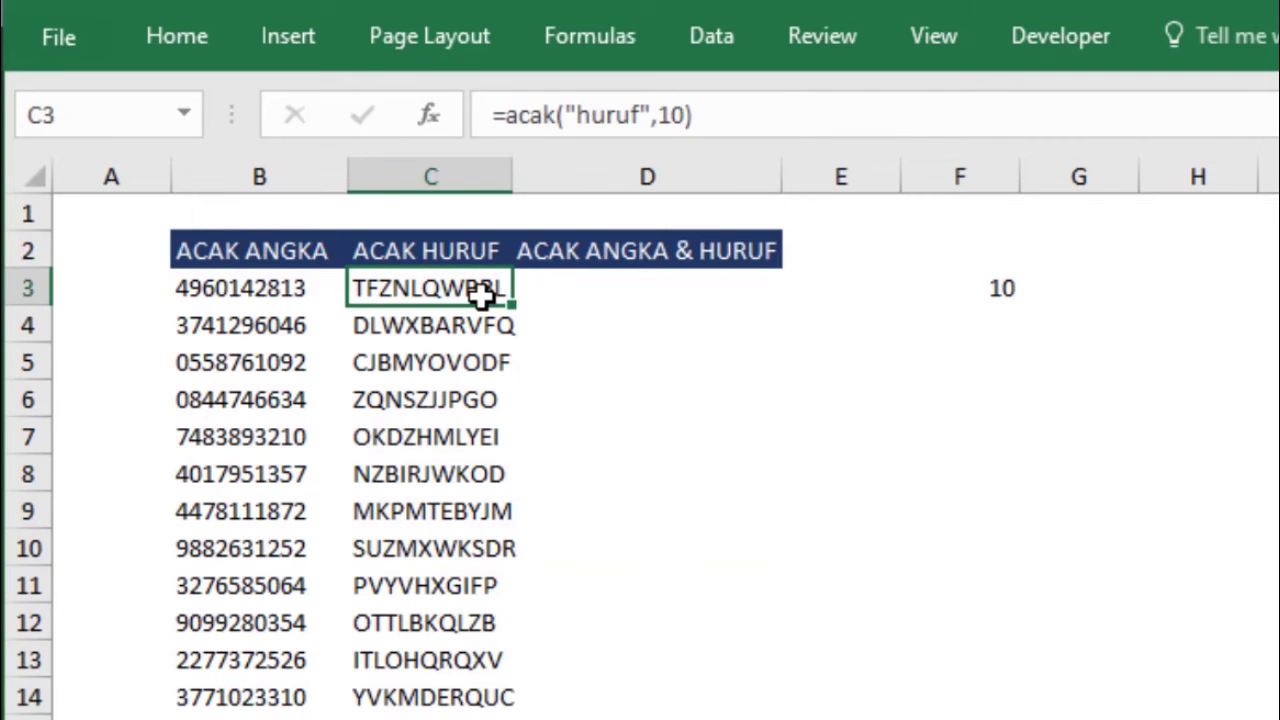
- Enter =LEN(C3) in F3, fill it down to confirm 10 letters each, then clear it
click(990, 285)
key(F2)
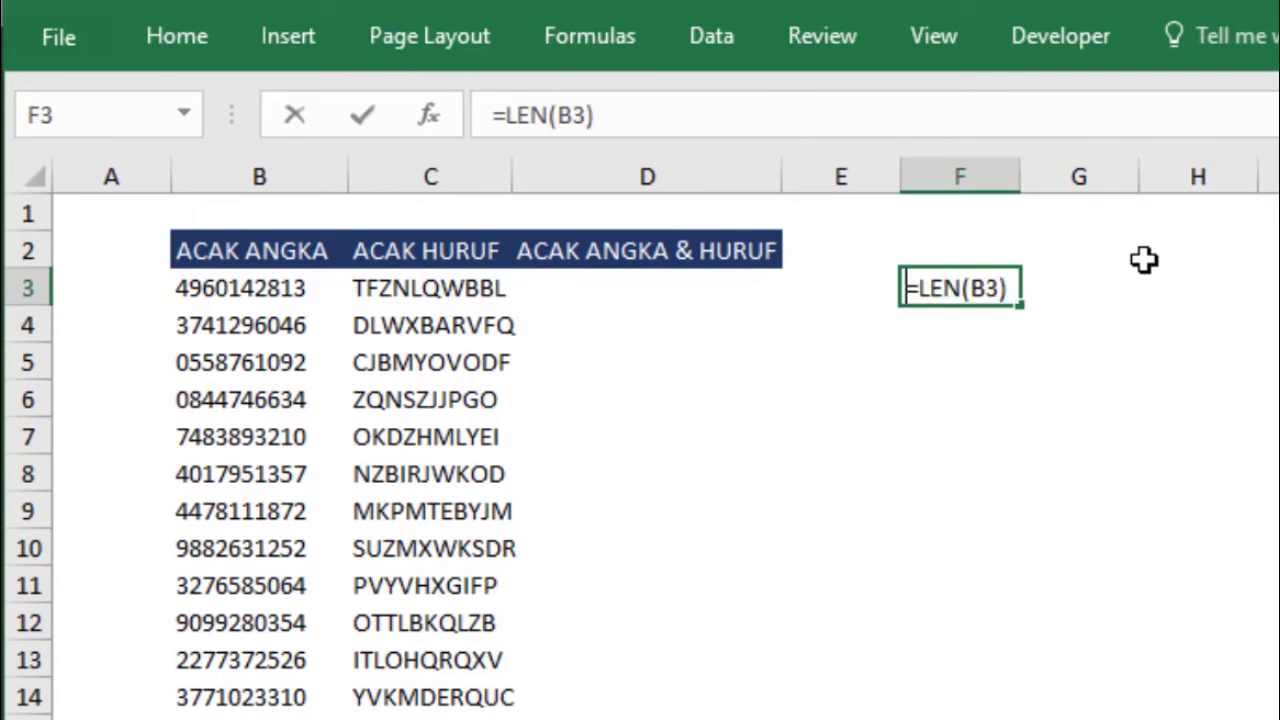
key(BackSpace)
key(BackSpace)
key(BackSpace)
text(le)
key(Down)
key(Tab)
key(Left)
key(Left)
key(Left)
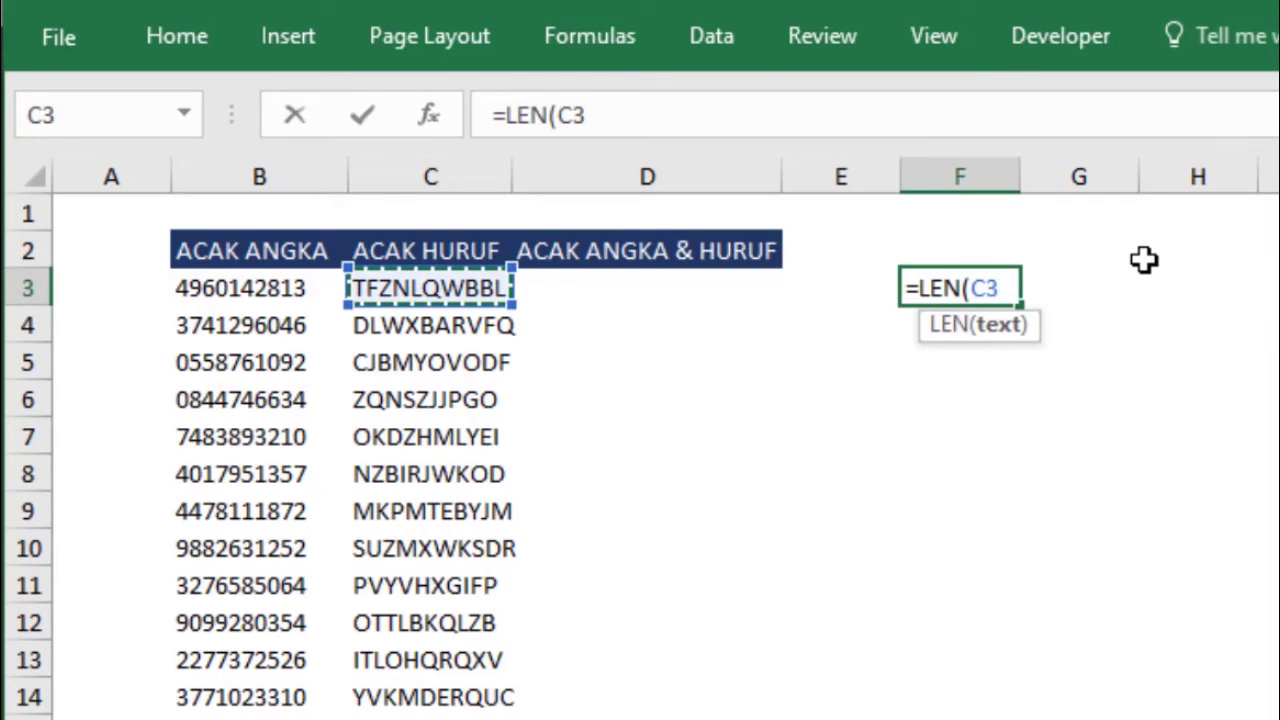
key(Return)
click(986, 278)
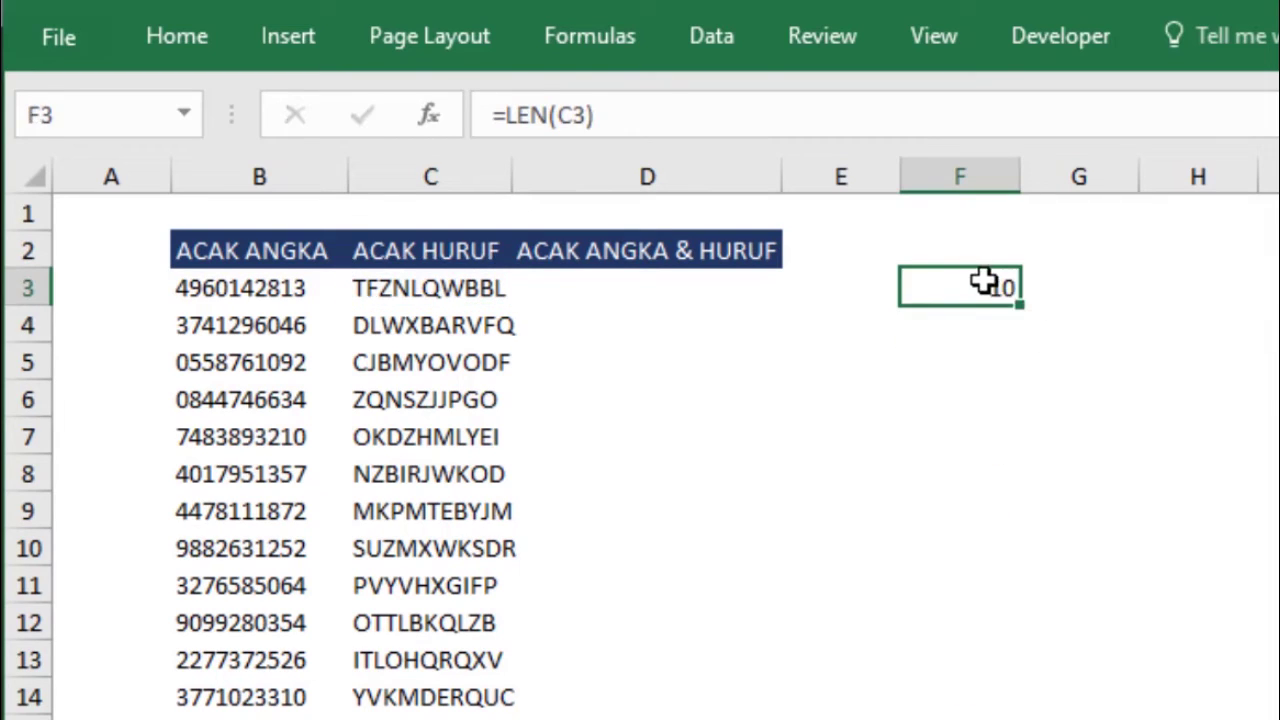
drag(1019, 318, 1019, 719)
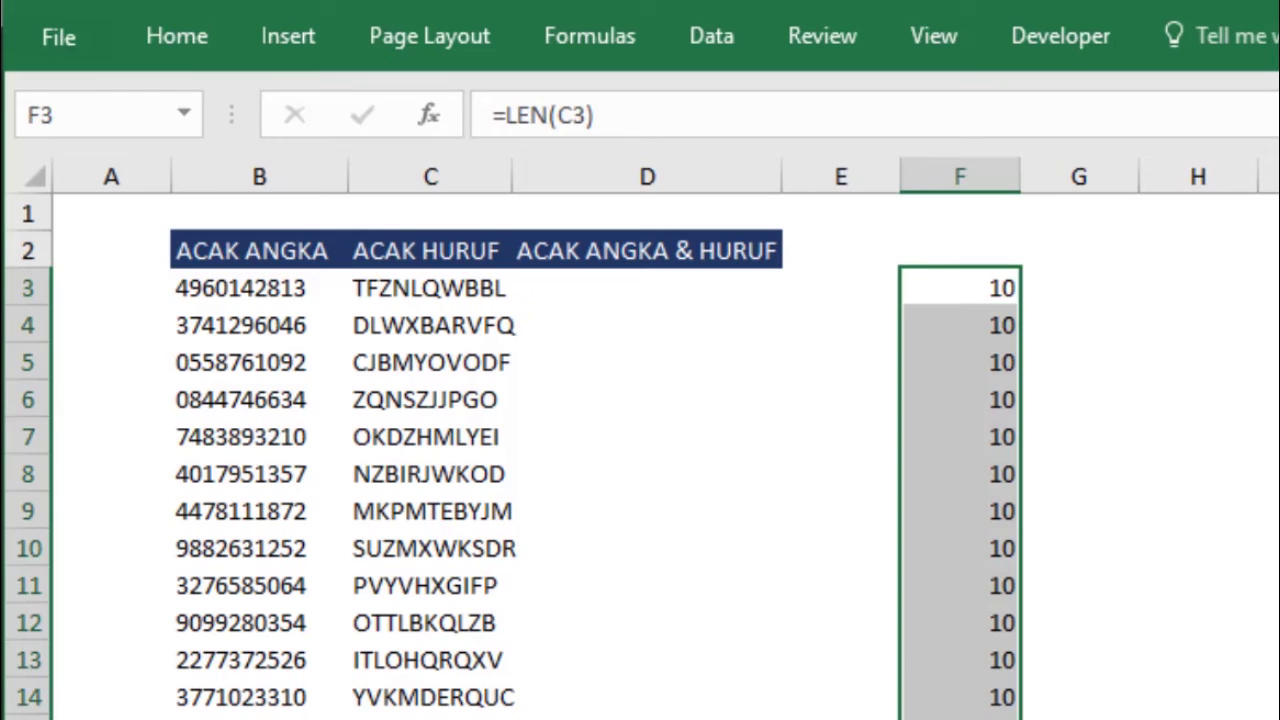
key(Delete)
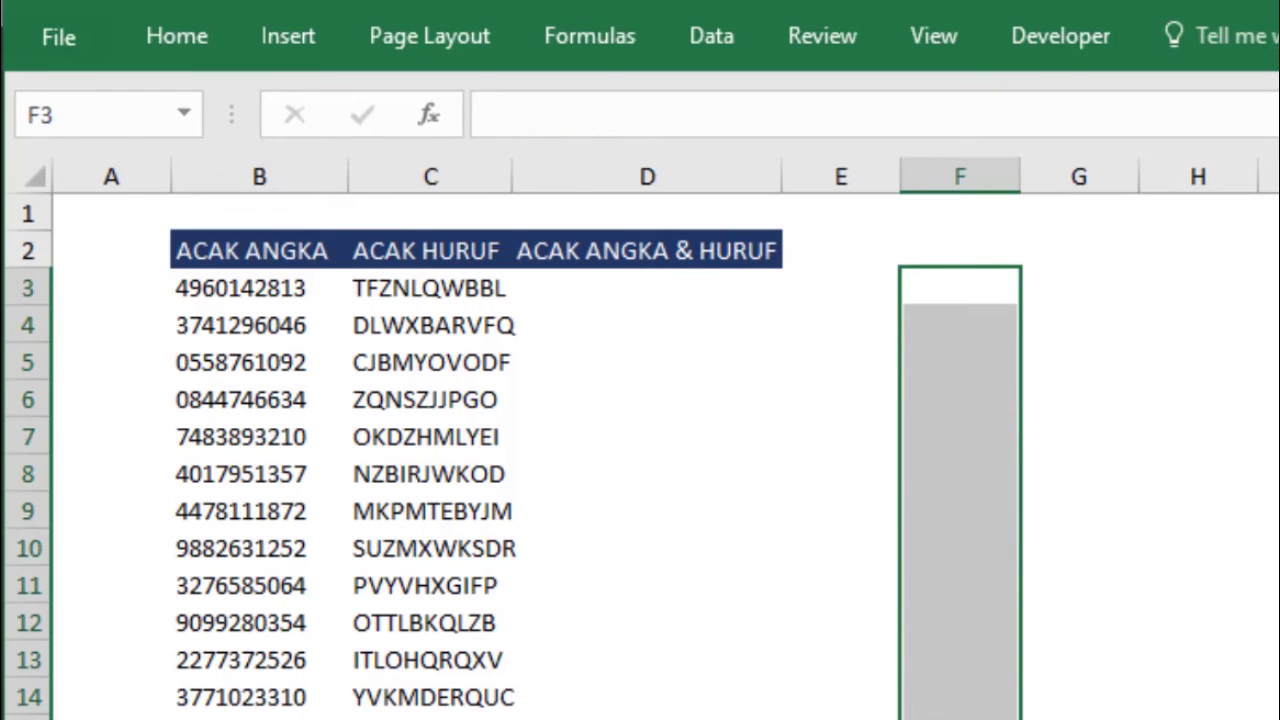
- Select the ACAK HURUF and ACAK ANGKA & HURUF headers, then cell D3
click(440, 249)
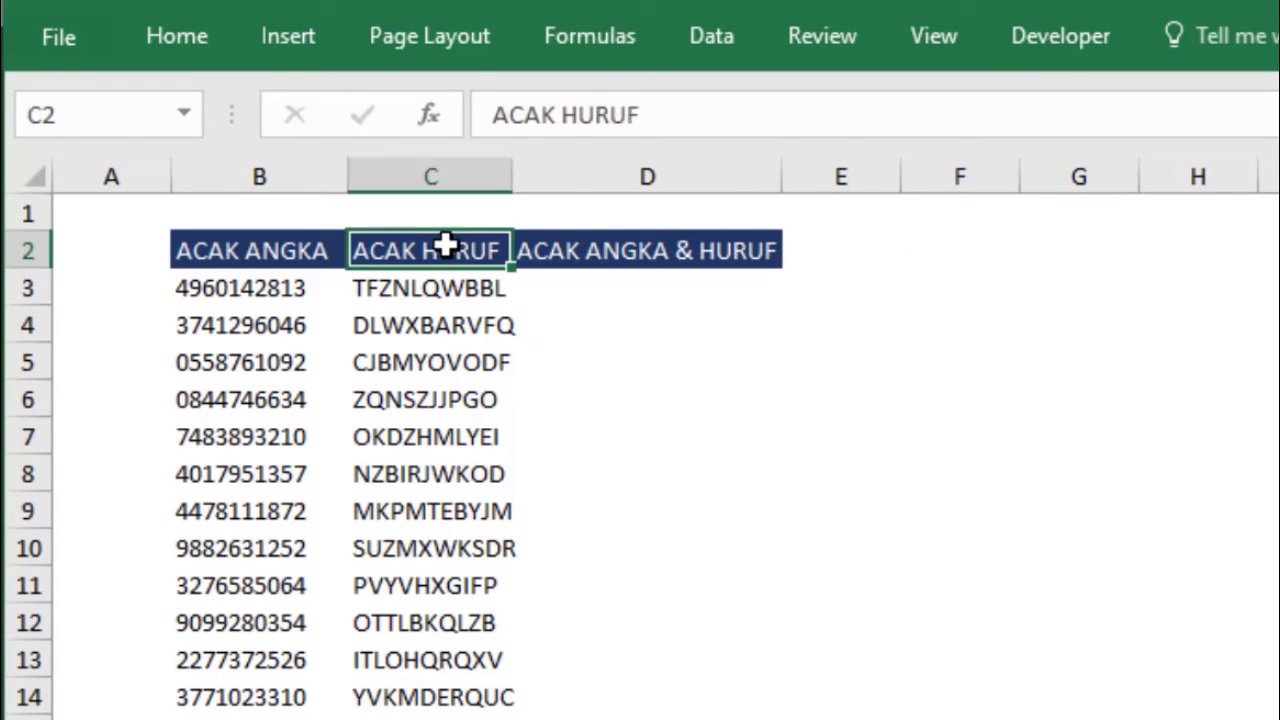
click(600, 249)
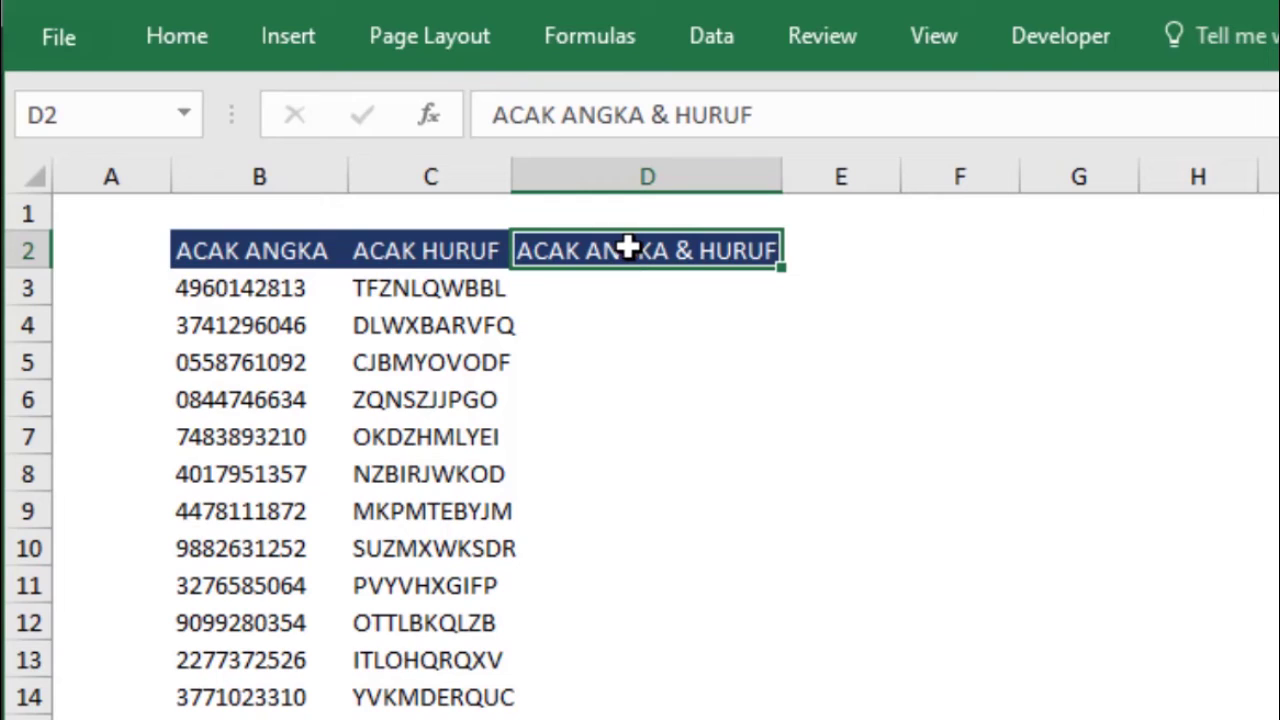
click(605, 280)
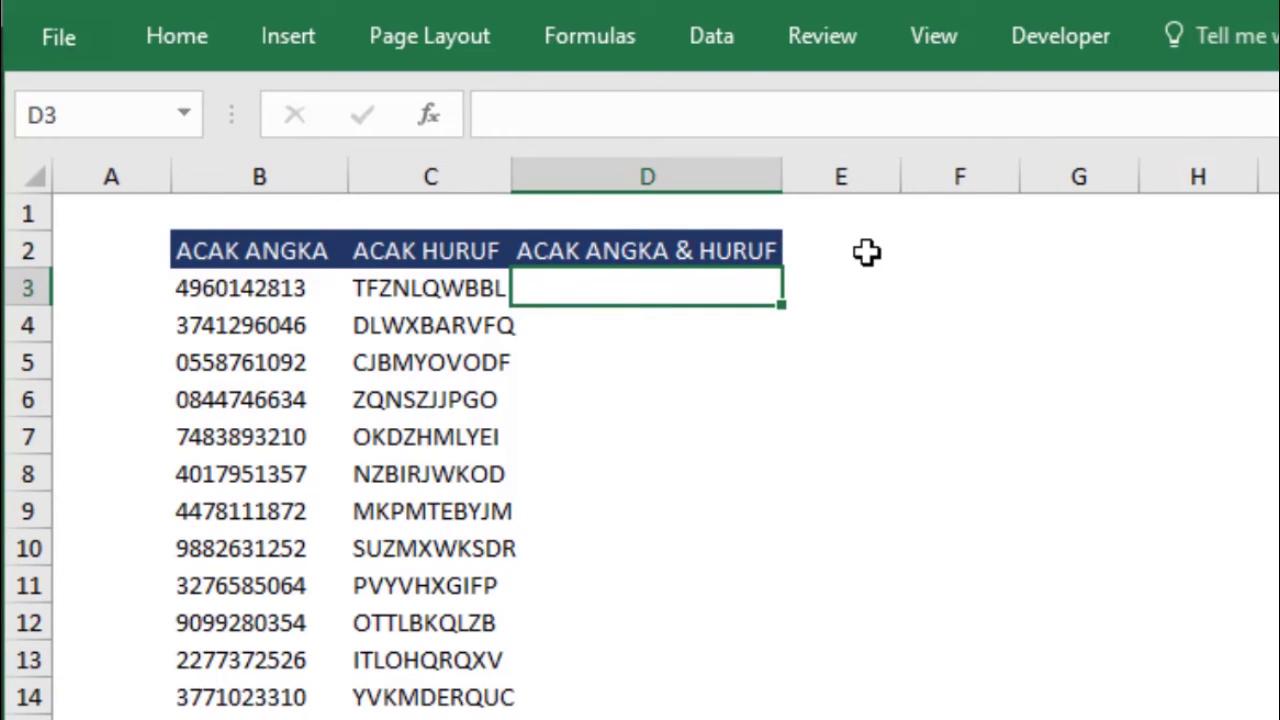
- Enter =acak("angka","huruf",10) in D3, returning a mixed string like 47H56CBZR1
text(=a)
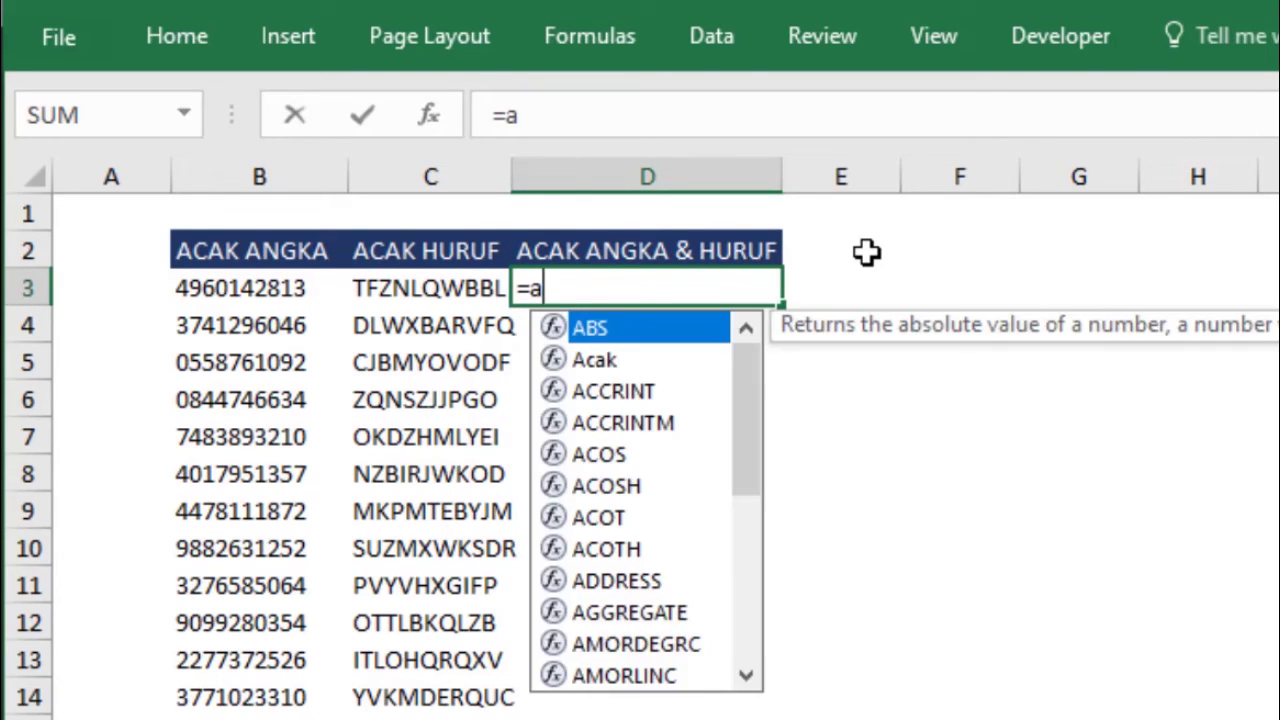
text(ca)
key(Tab)
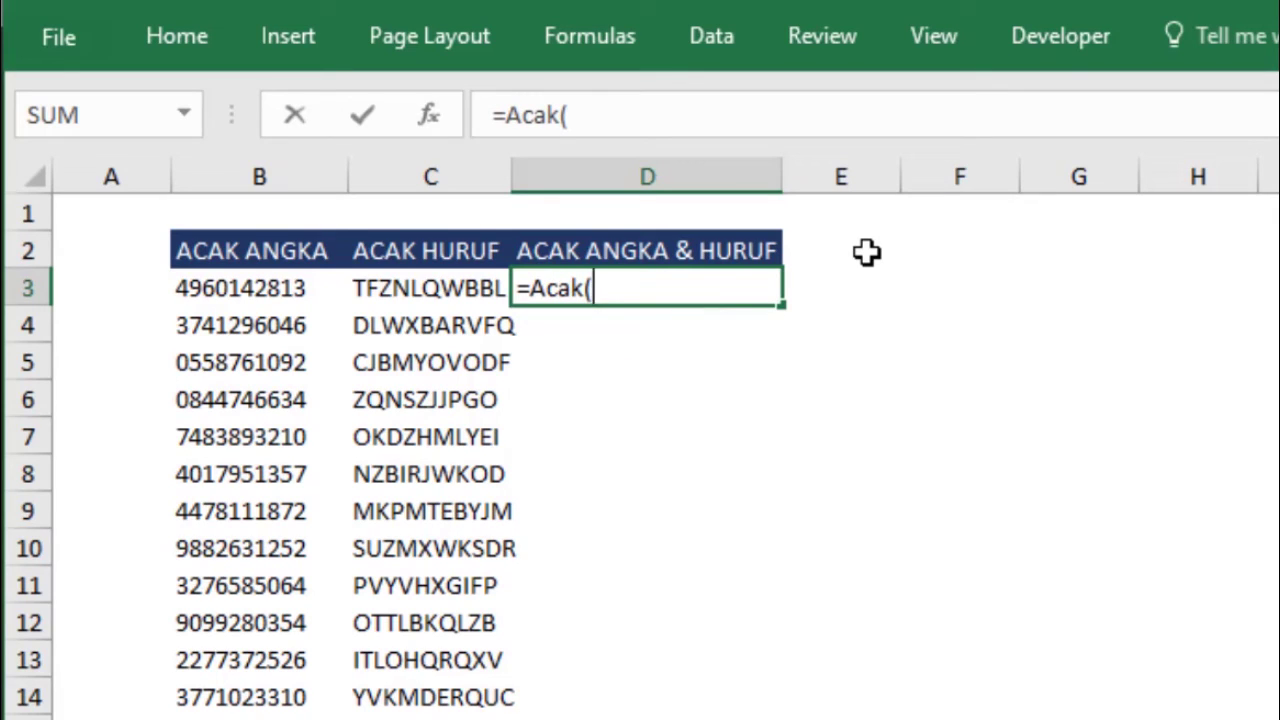
text("angka)
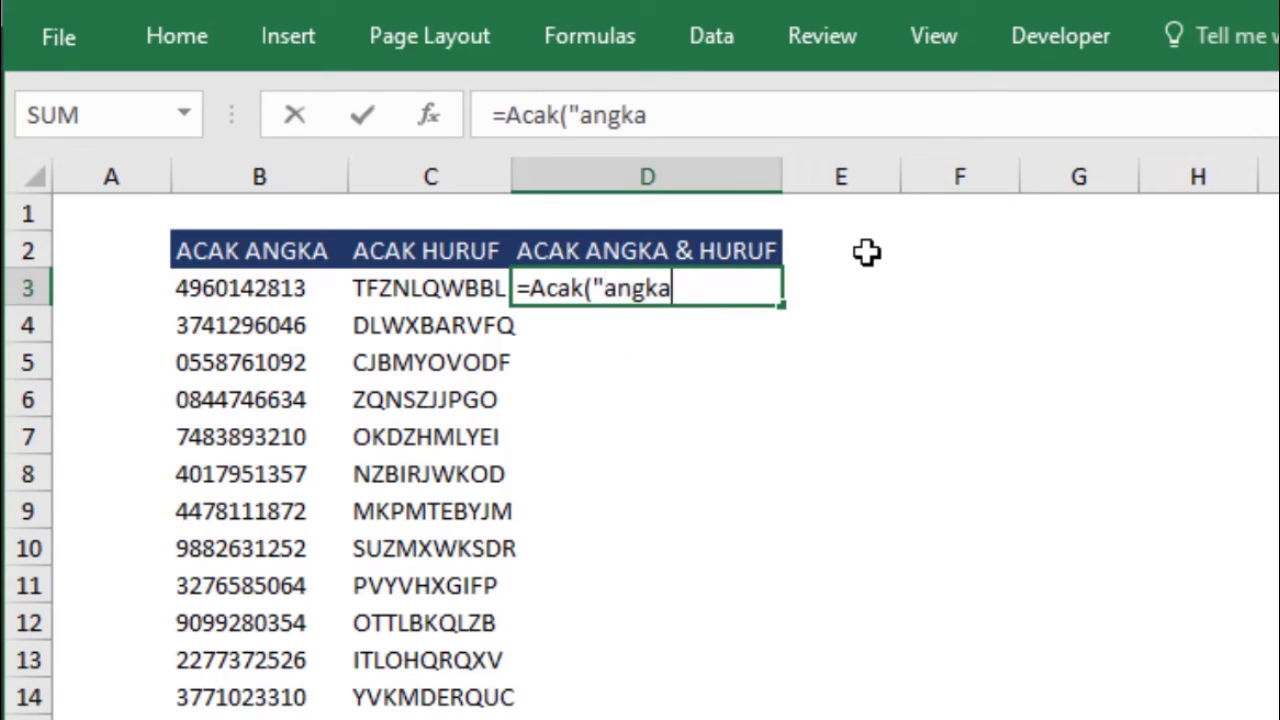
text(",)
text("huru)
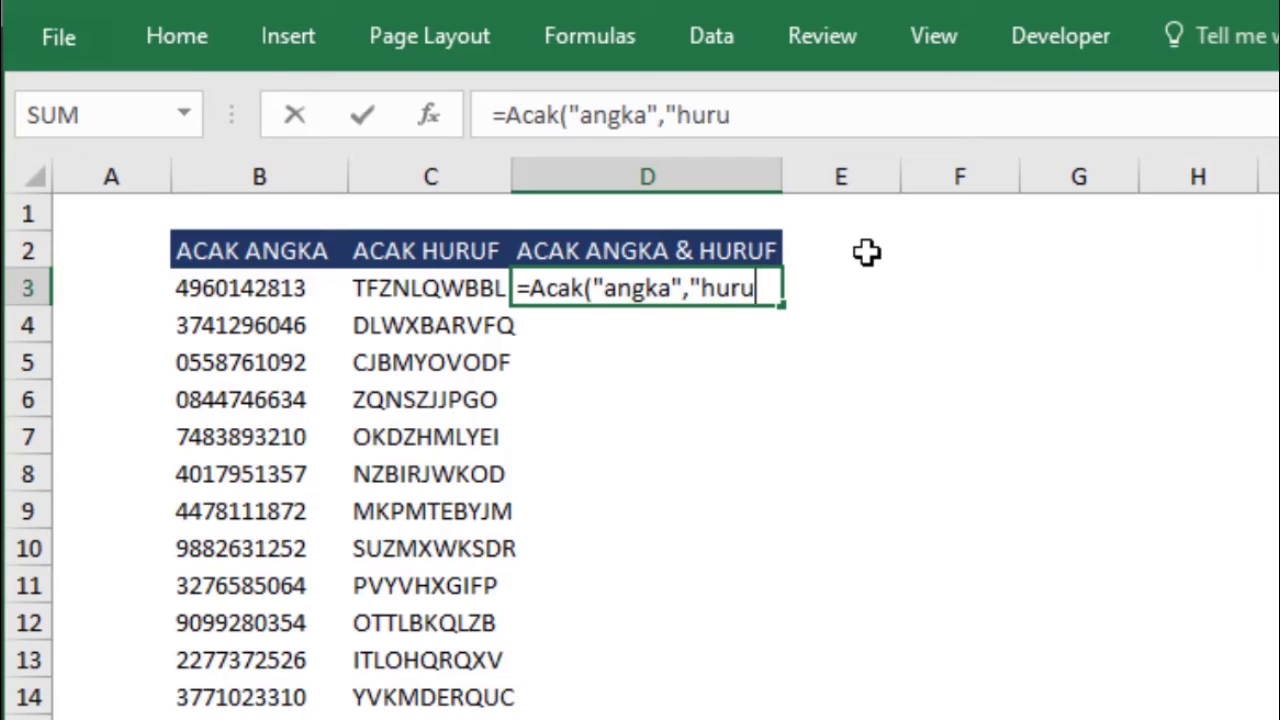
text(f",)
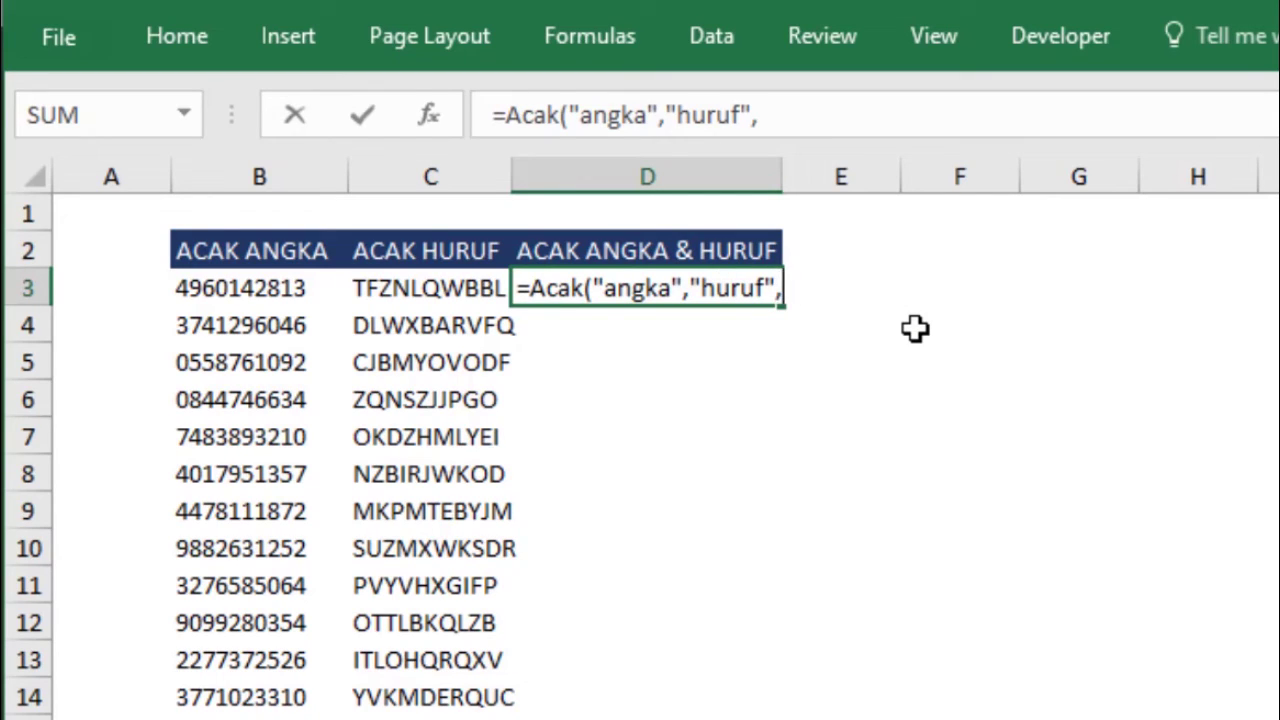
text(10)
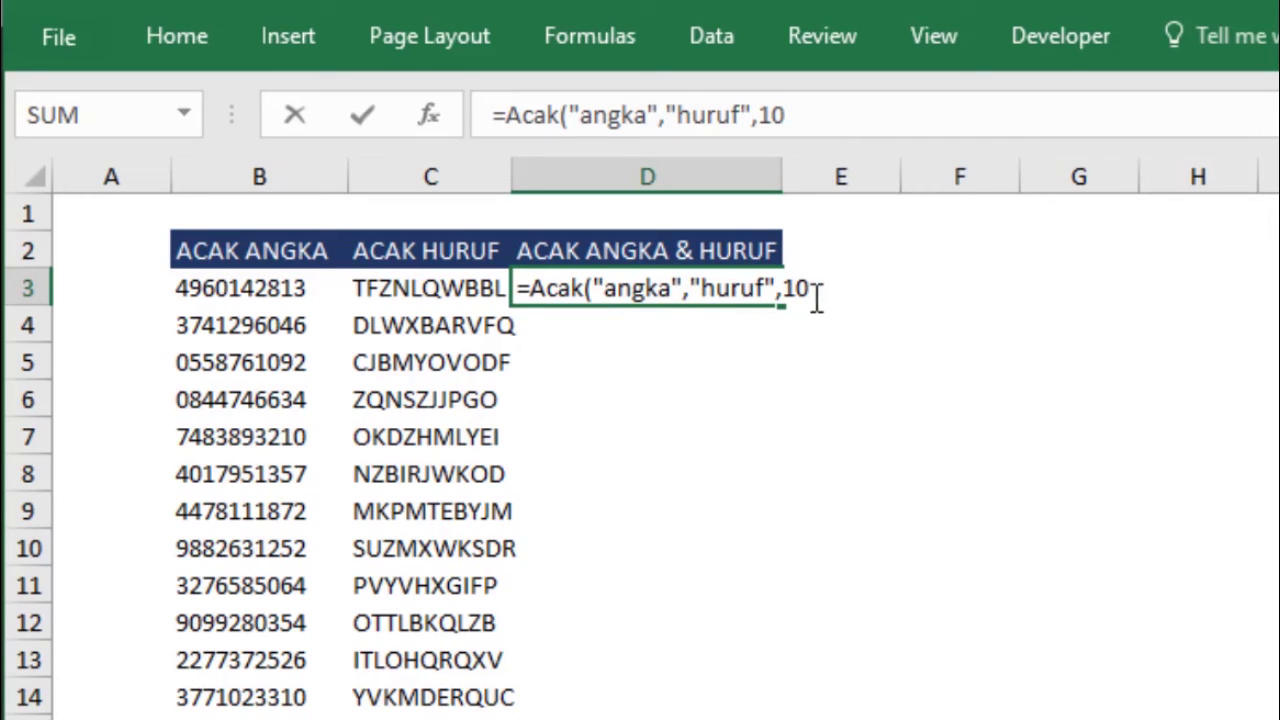
key(Return)
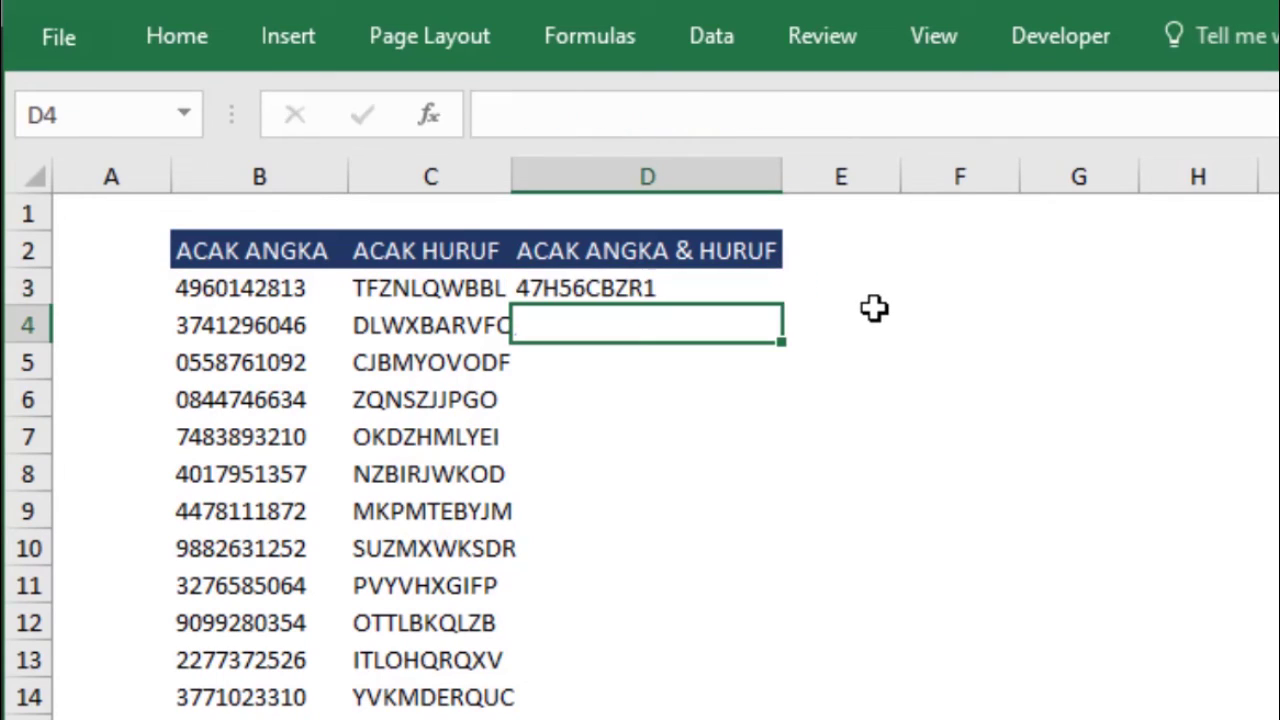
click(745, 288)
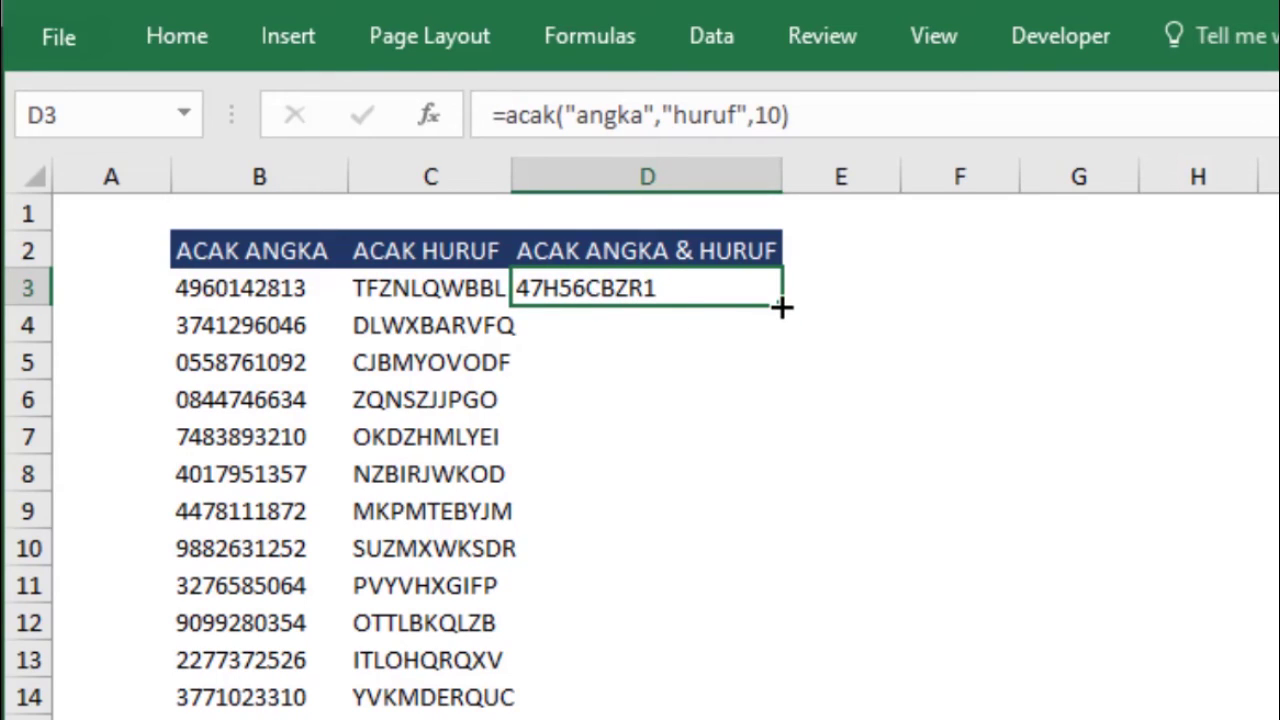
- Fill D3's mixed formula down to D14, widen column C, and check D3's formula
drag(781, 307, 781, 718)
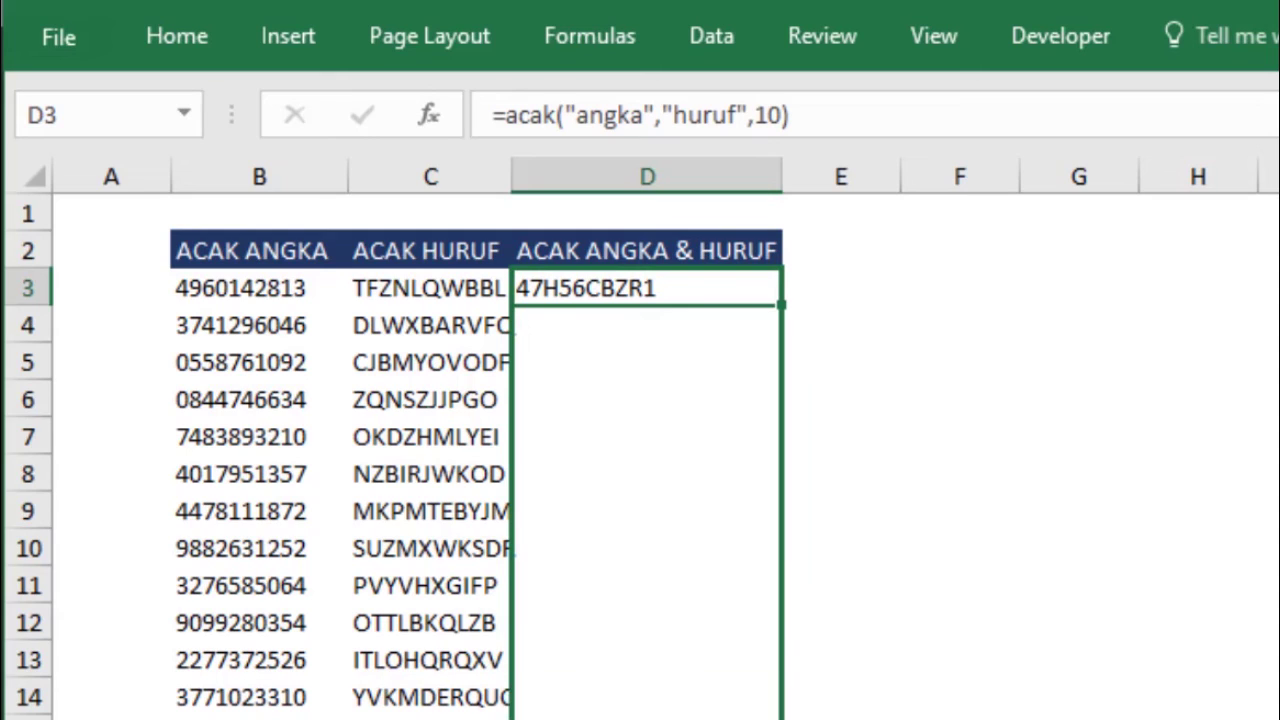
click(952, 643)
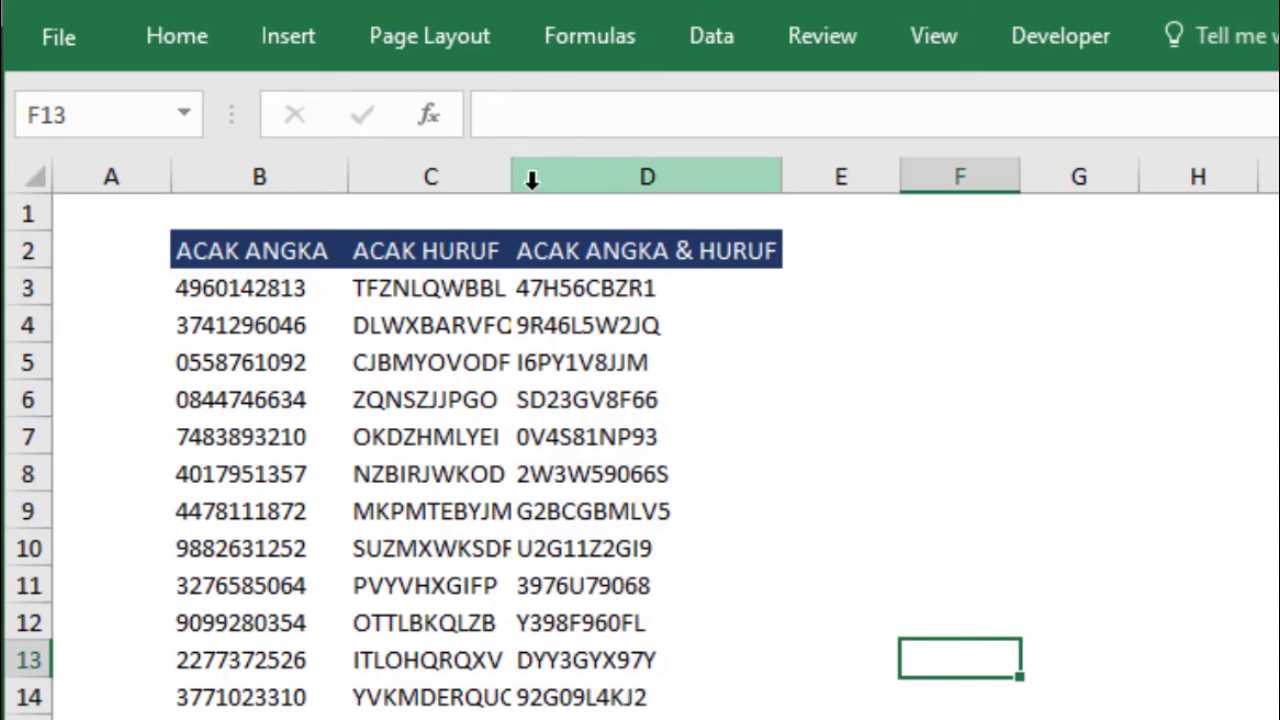
drag(511, 177, 526, 177)
click(660, 290)
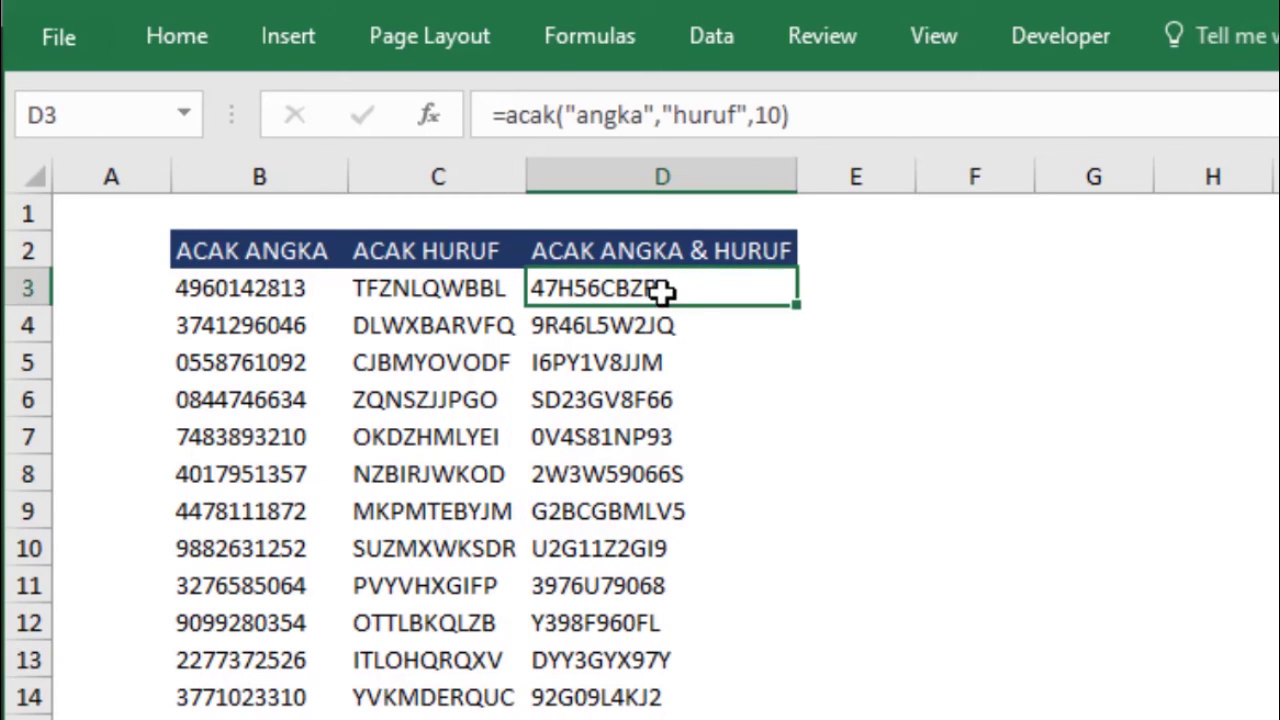
click(889, 330)
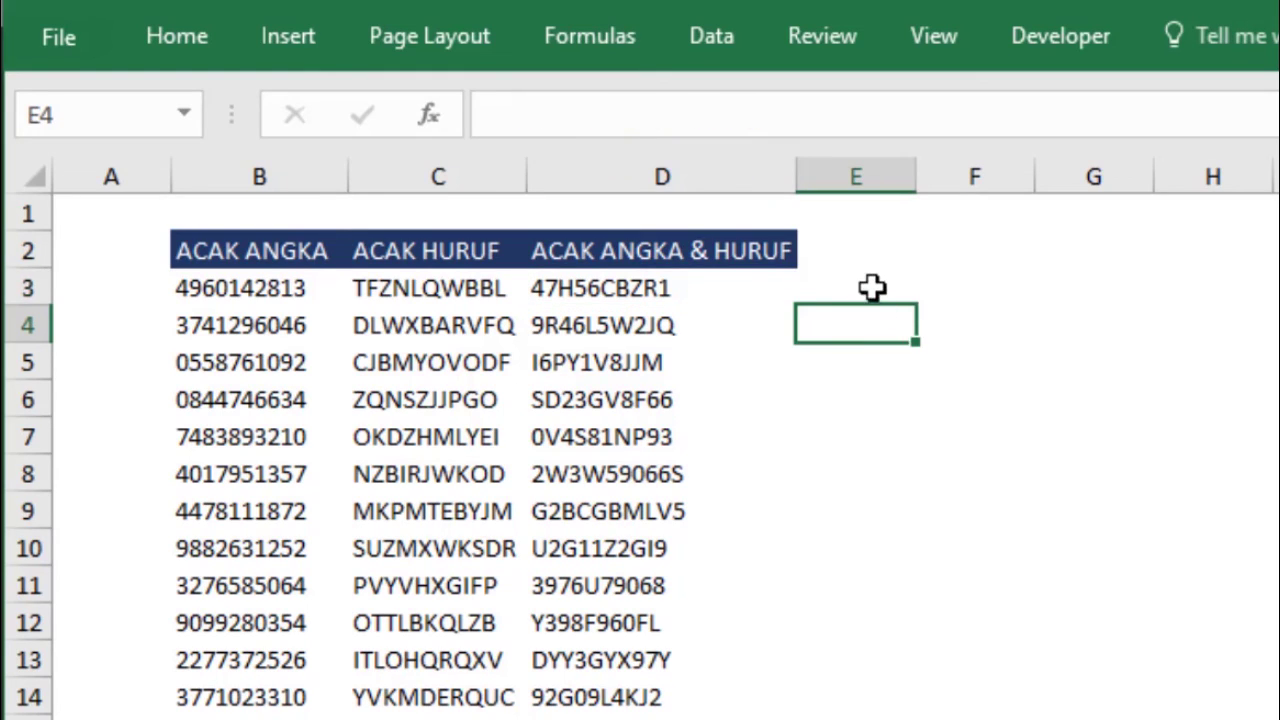
click(872, 288)
click(677, 286)
click(866, 285)
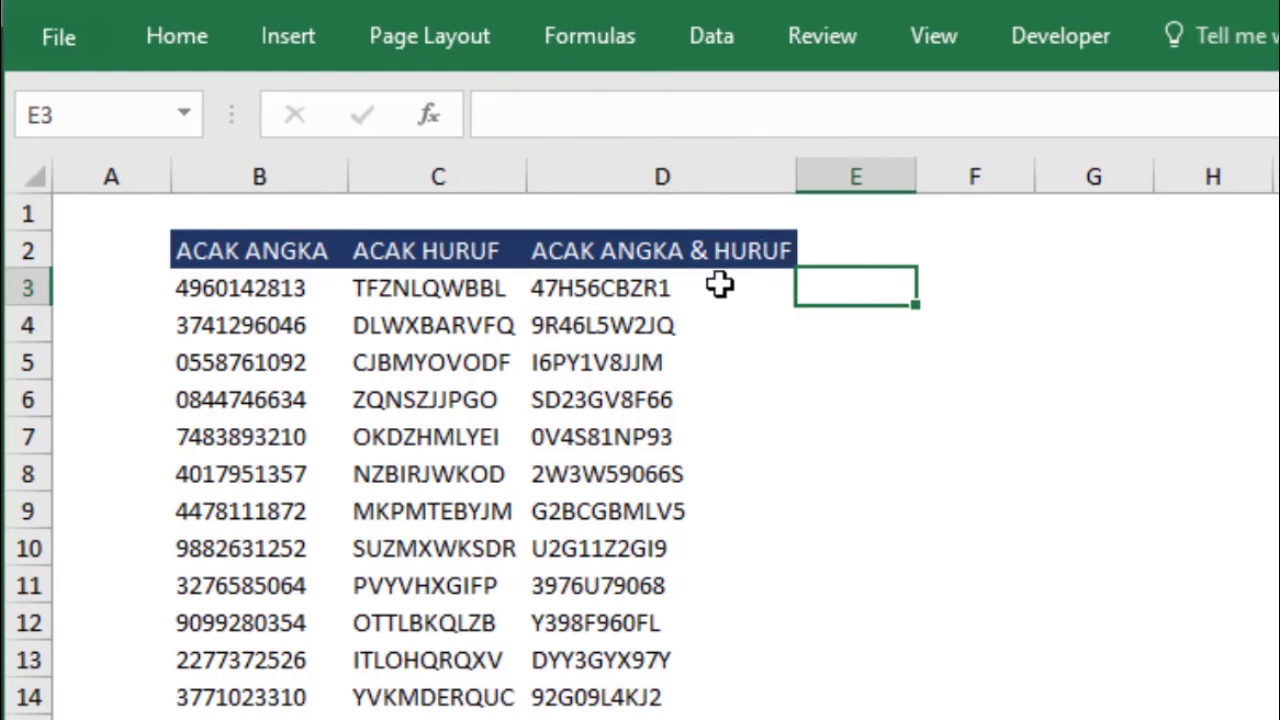